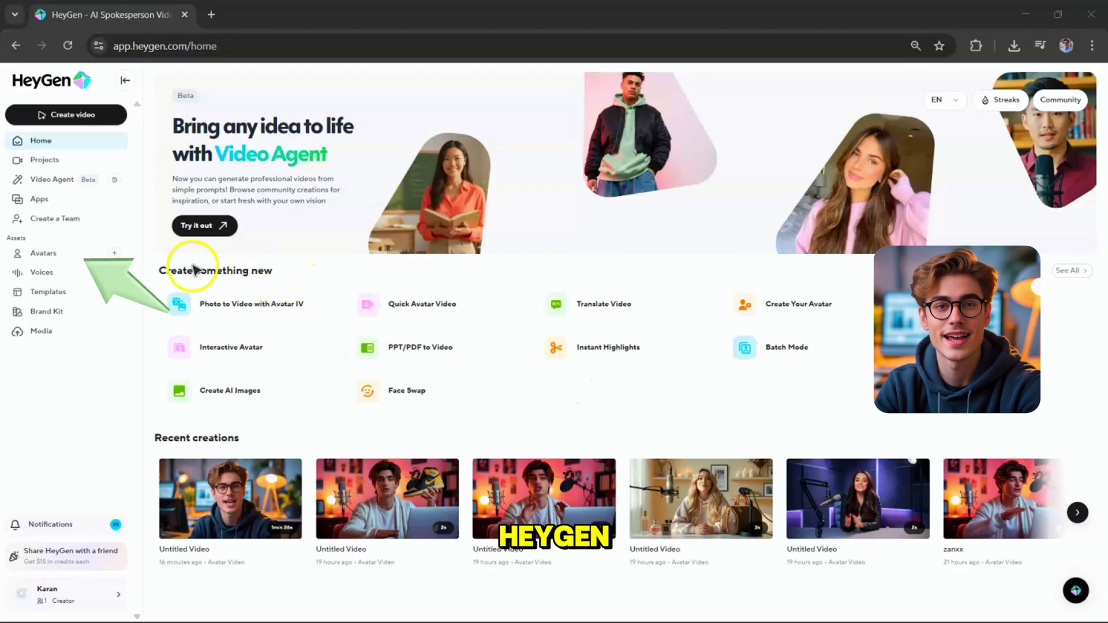
Open the Public Avatars gallery and scroll through the ready-made presenter characters
{"action": "left_click", "coordinate": [91, 254]}
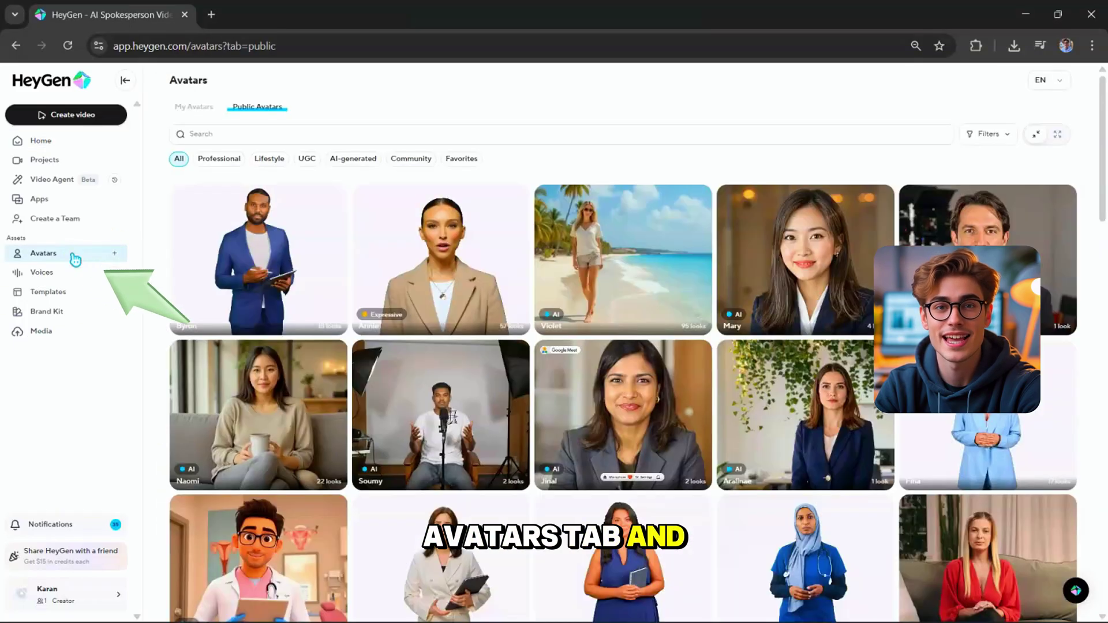
{"action": "scroll", "coordinate": [1009, 427], "scroll_direction": "down", "scroll_amount": 10}
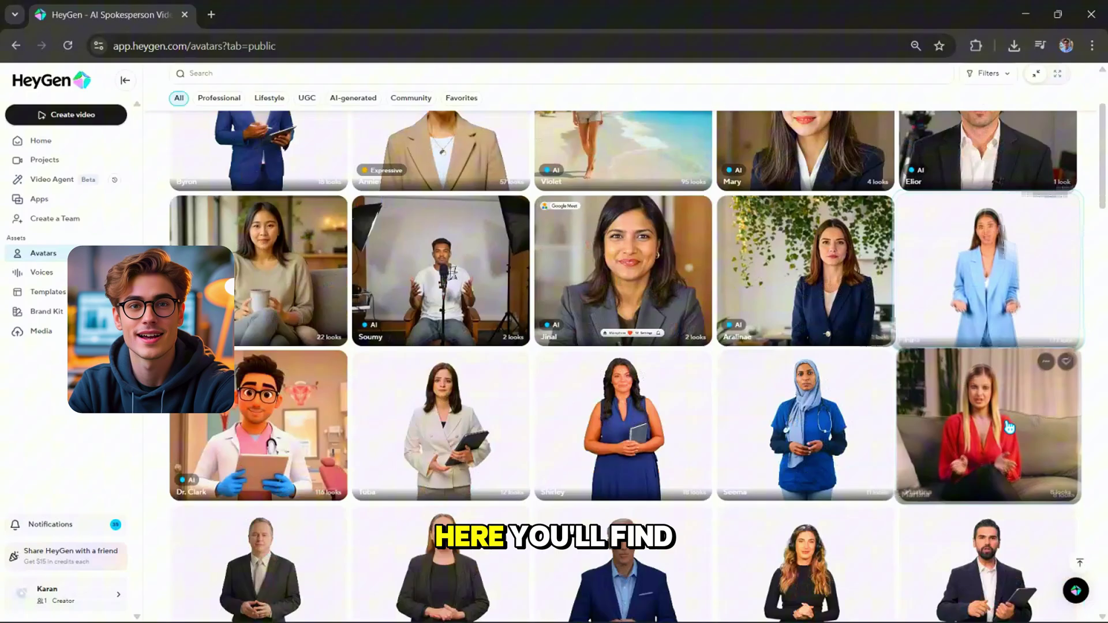
{"action": "scroll", "coordinate": [1009, 427], "scroll_direction": "down", "scroll_amount": 15}
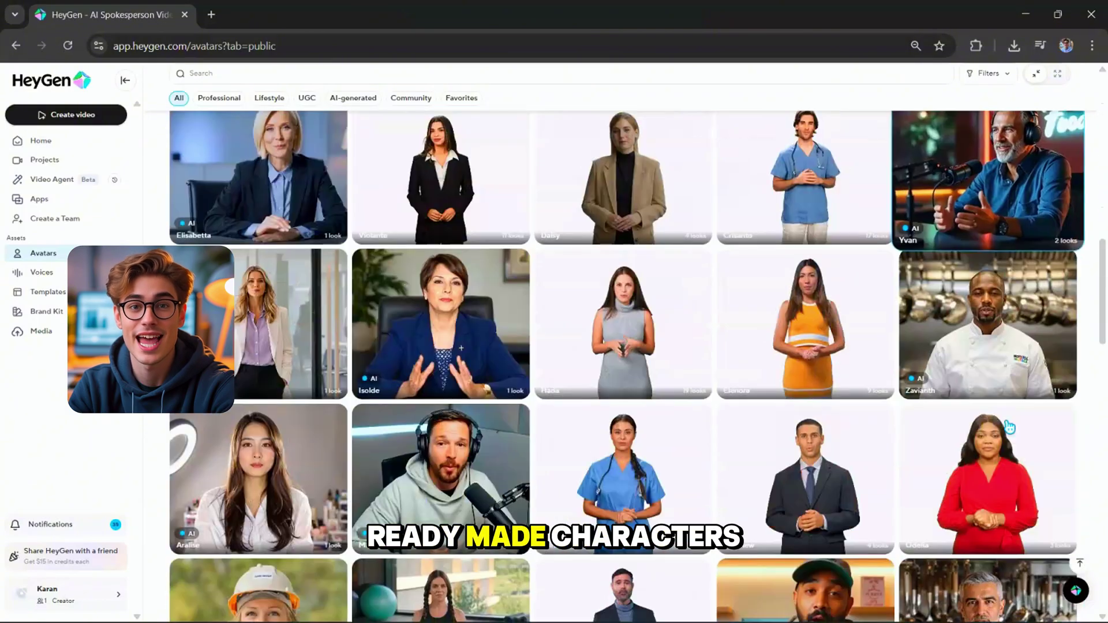
{"action": "scroll", "coordinate": [1009, 427], "scroll_direction": "up", "scroll_amount": 15}
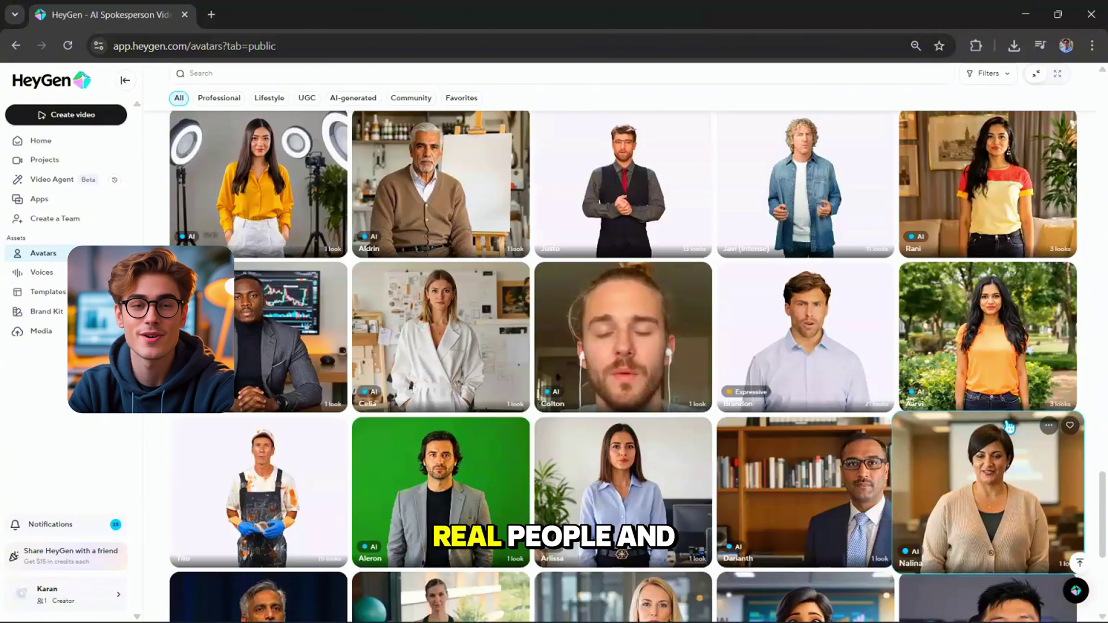
{"action": "scroll", "coordinate": [1008, 427], "scroll_direction": "up", "scroll_amount": 8}
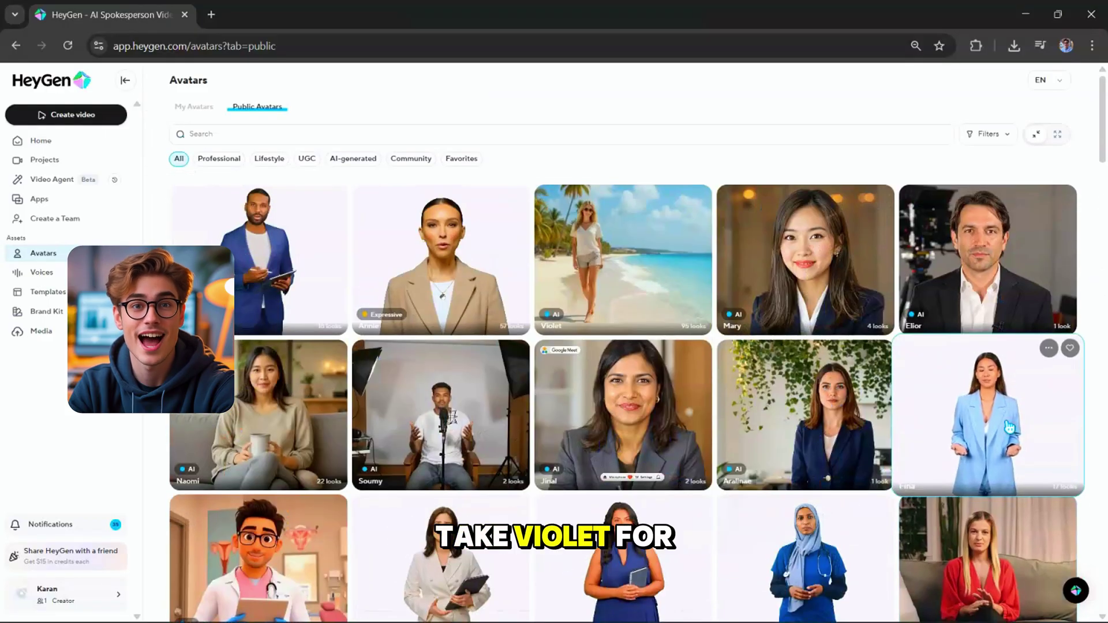
Open Violet's avatar card and browse her gallery of outfits, poses and settings
{"action": "left_click", "coordinate": [690, 335]}
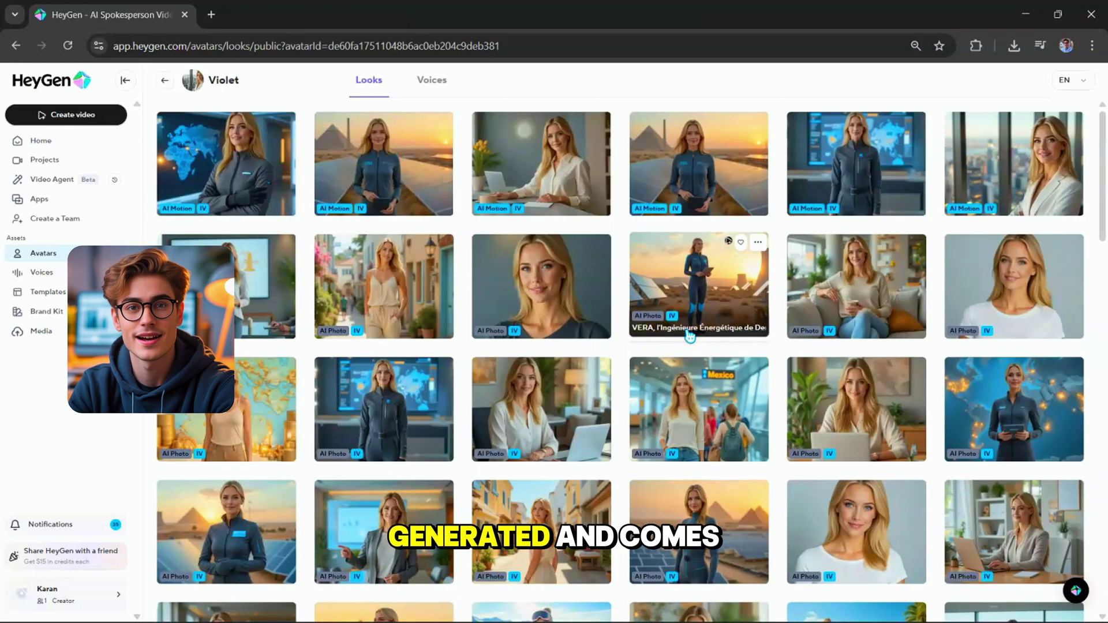
{"action": "scroll", "coordinate": [1102, 237], "scroll_direction": "down", "scroll_amount": 5}
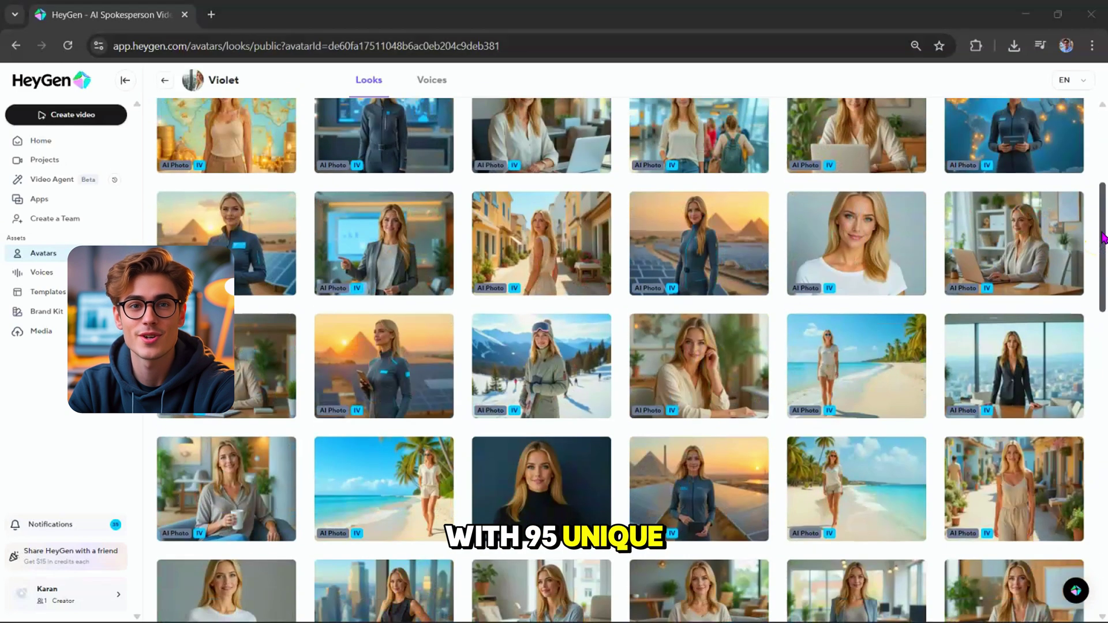
{"action": "scroll", "coordinate": [1102, 236], "scroll_direction": "down", "scroll_amount": 10}
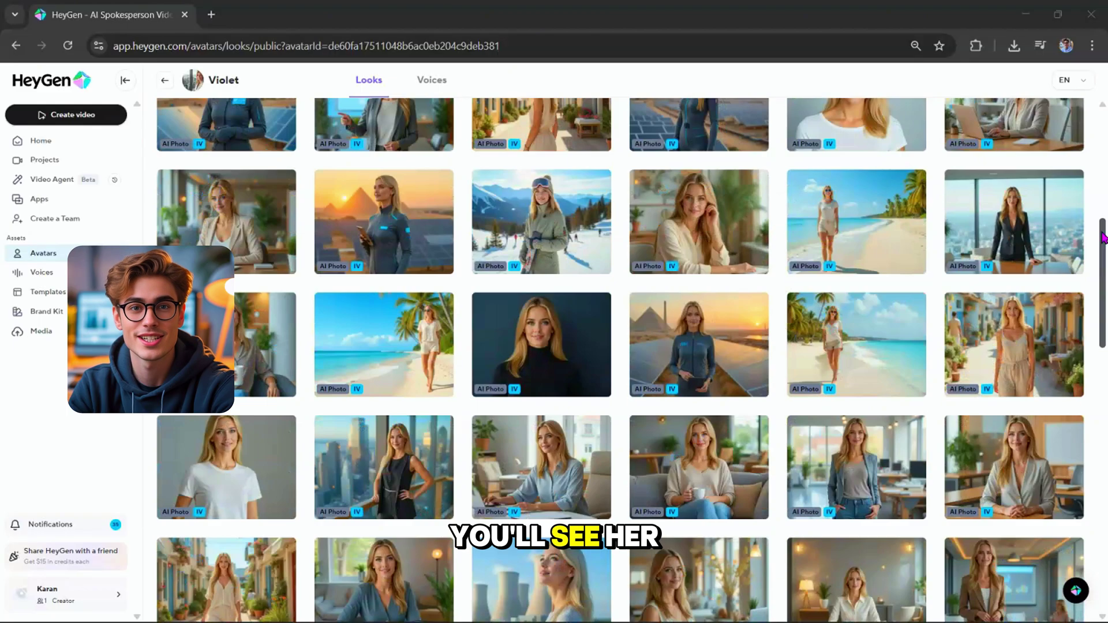
{"action": "scroll", "coordinate": [1102, 237], "scroll_direction": "down", "scroll_amount": 10}
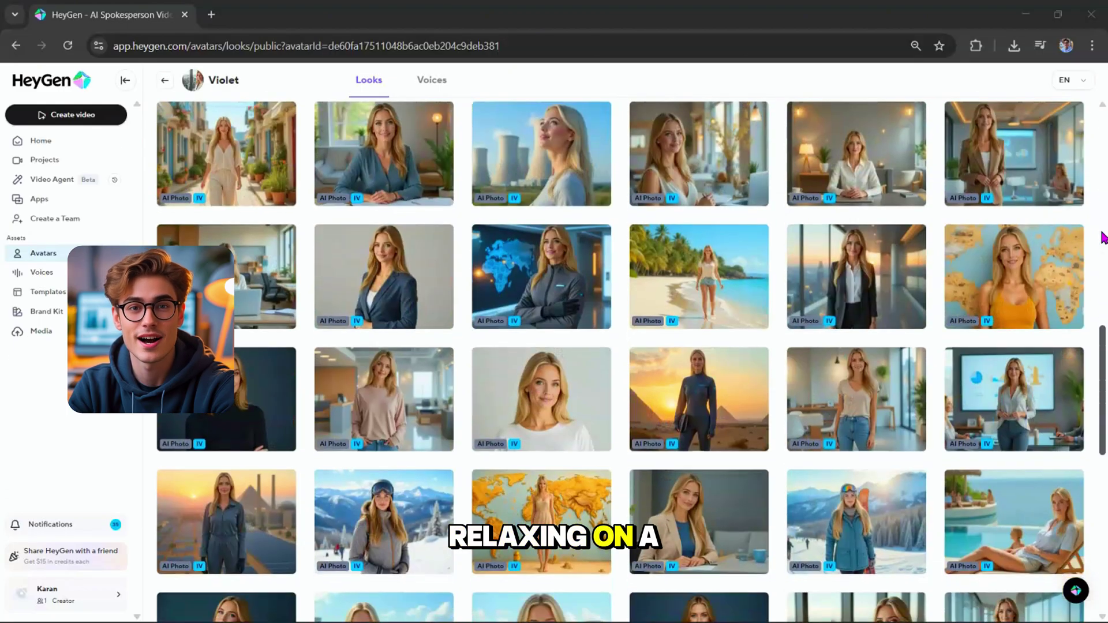
{"action": "scroll", "coordinate": [1102, 237], "scroll_direction": "up", "scroll_amount": 10}
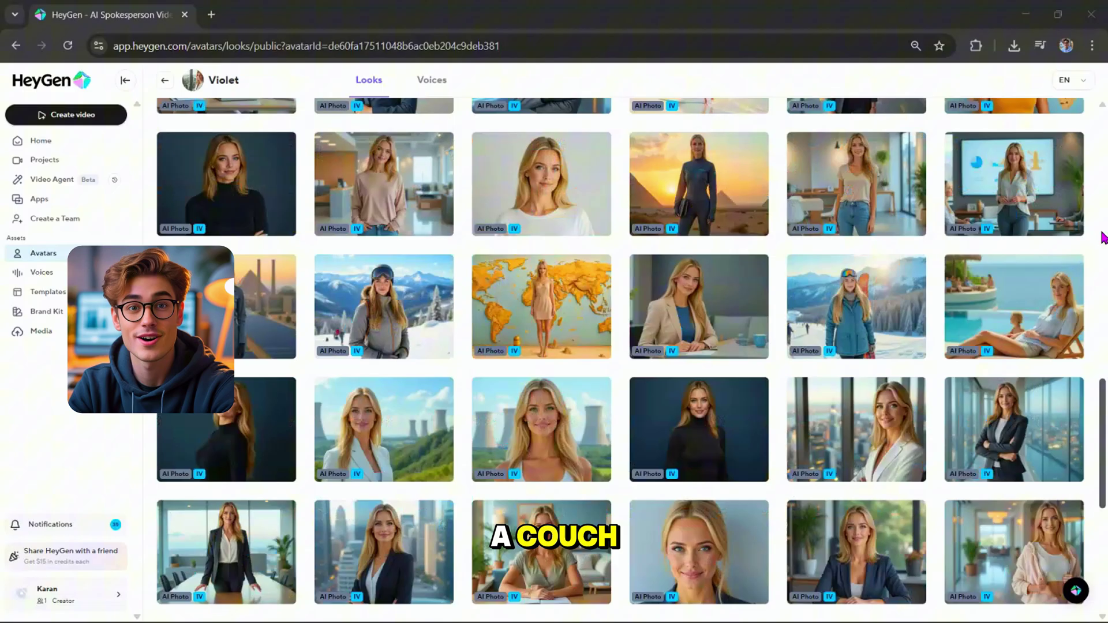
{"action": "scroll", "coordinate": [1102, 237], "scroll_direction": "up", "scroll_amount": 10}
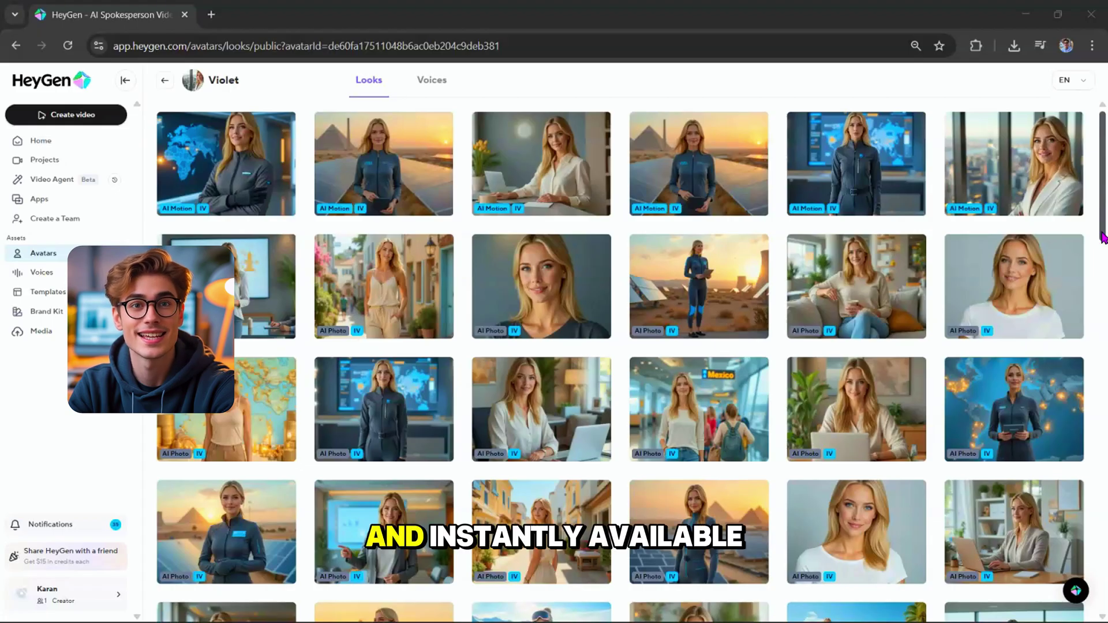
{"action": "scroll", "coordinate": [1102, 237], "scroll_direction": "down", "scroll_amount": 4}
{"action": "scroll", "coordinate": [1102, 237], "scroll_direction": "down", "scroll_amount": 4}
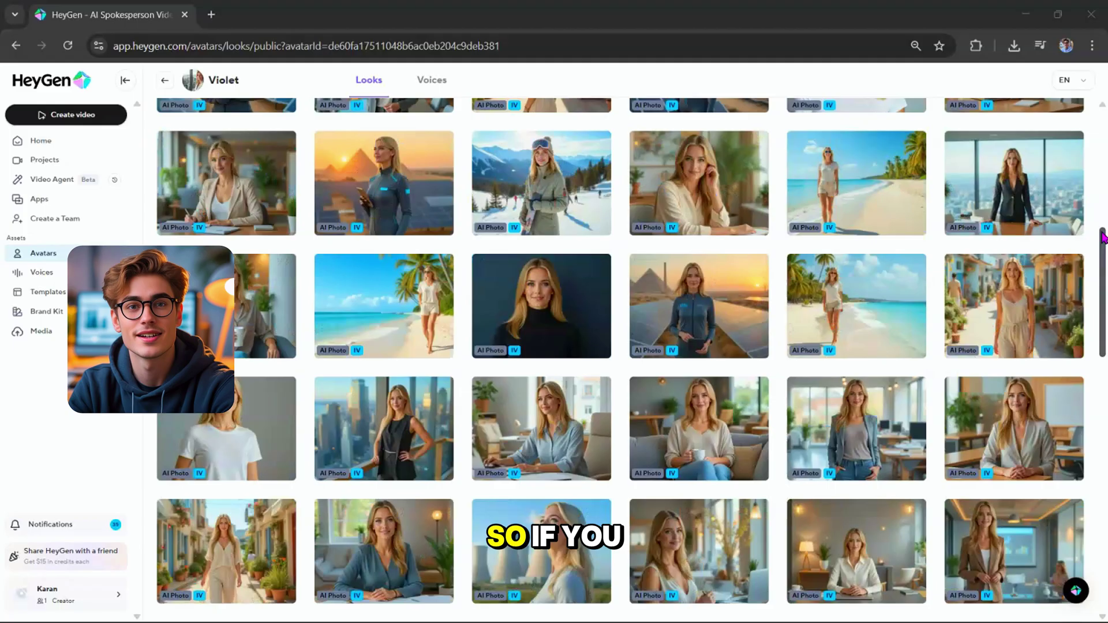
{"action": "scroll", "coordinate": [1103, 237], "scroll_direction": "down", "scroll_amount": 5}
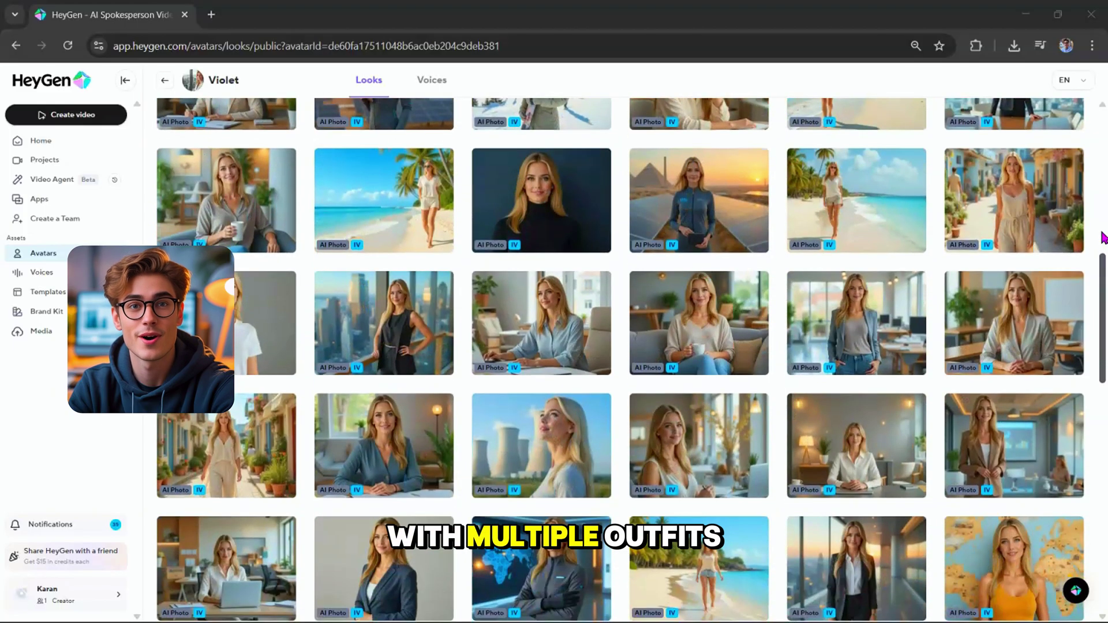
{"action": "scroll", "coordinate": [1102, 236], "scroll_direction": "down", "scroll_amount": 8}
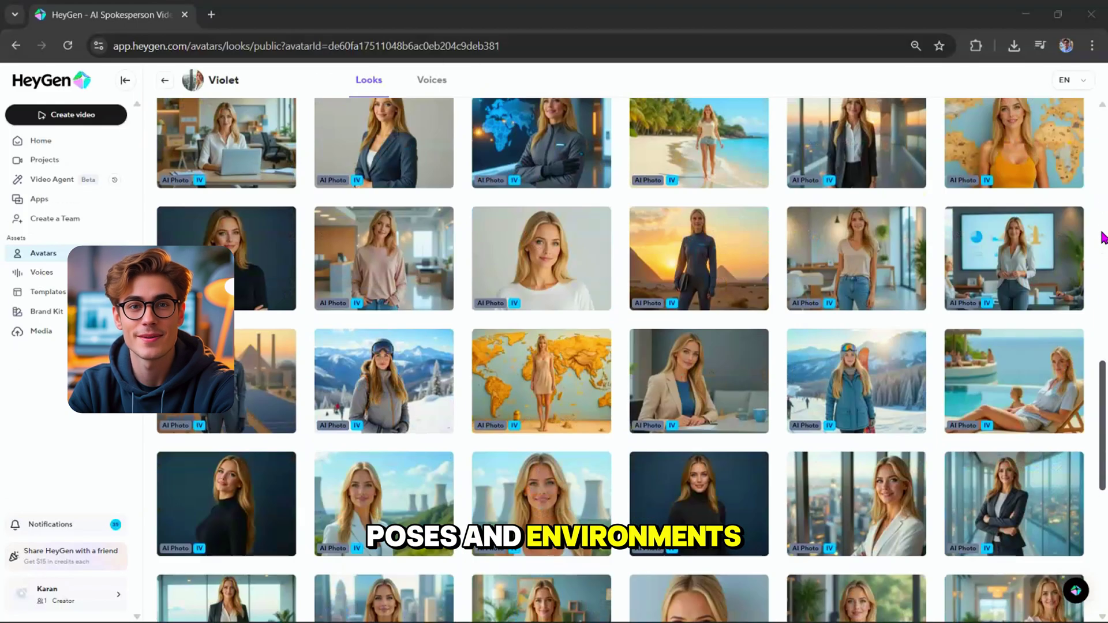
{"action": "scroll", "coordinate": [1102, 237], "scroll_direction": "up", "scroll_amount": 10}
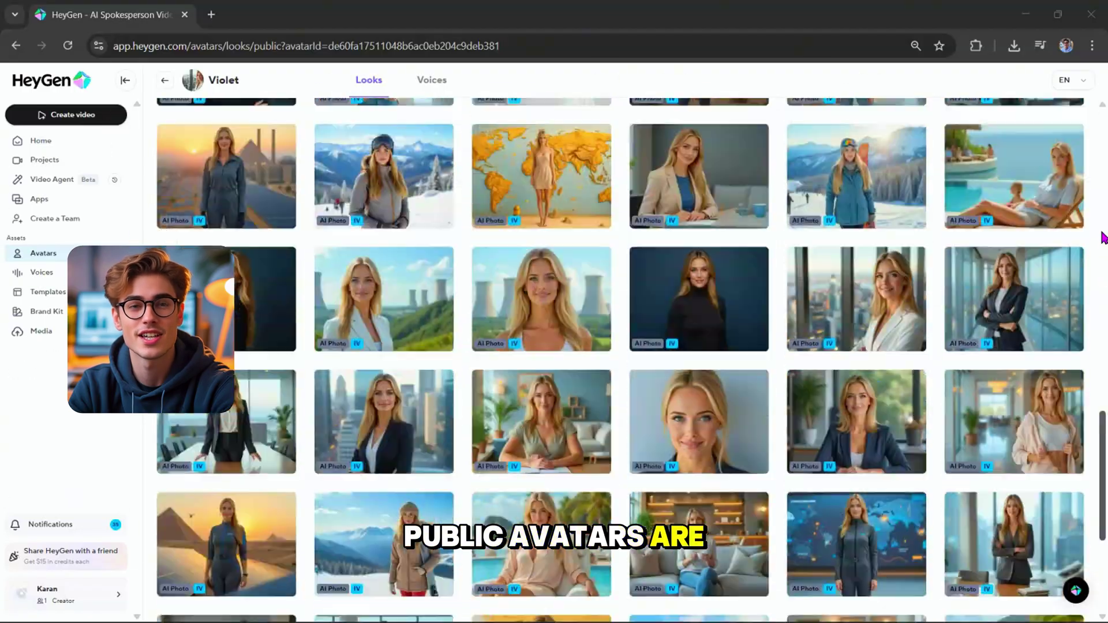
{"action": "scroll", "coordinate": [1102, 237], "scroll_direction": "up", "scroll_amount": 10}
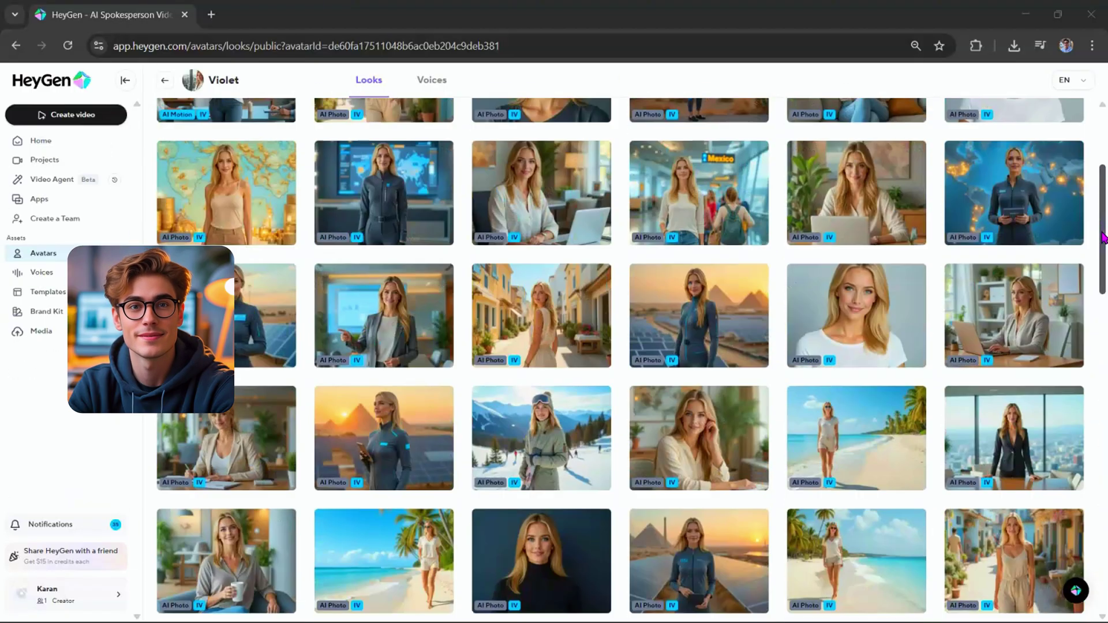
{"action": "scroll", "coordinate": [1102, 237], "scroll_direction": "up", "scroll_amount": 4}
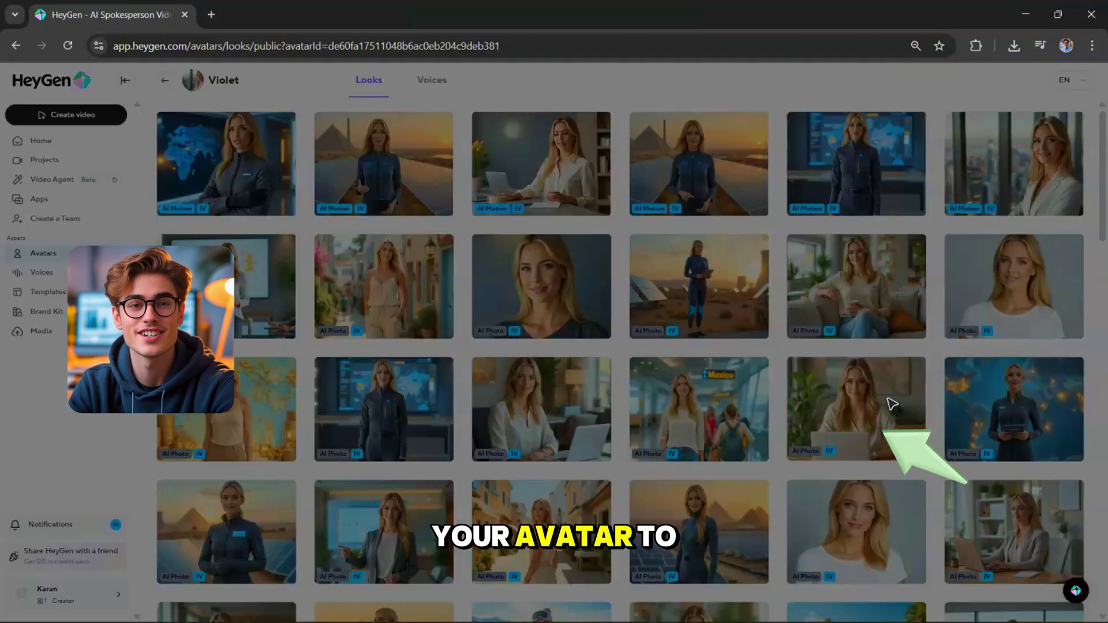
Start an AI Studio video with Violet's Smart Casual Creator 2 look and paste the podcast welcome script
{"action": "left_click", "coordinate": [892, 404]}
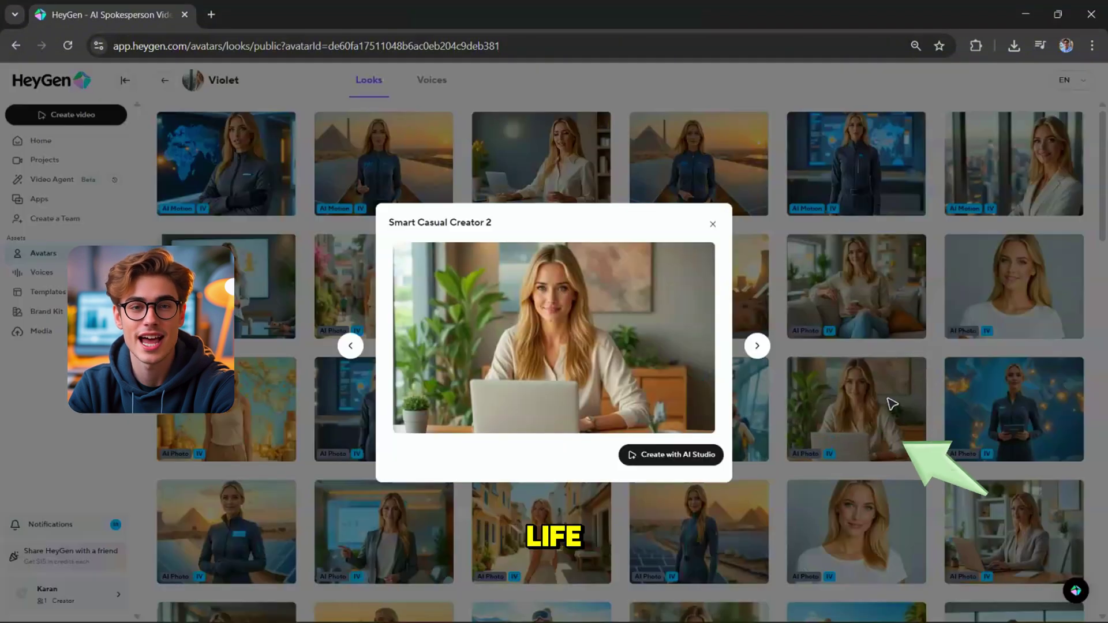
{"action": "left_click", "coordinate": [707, 457]}
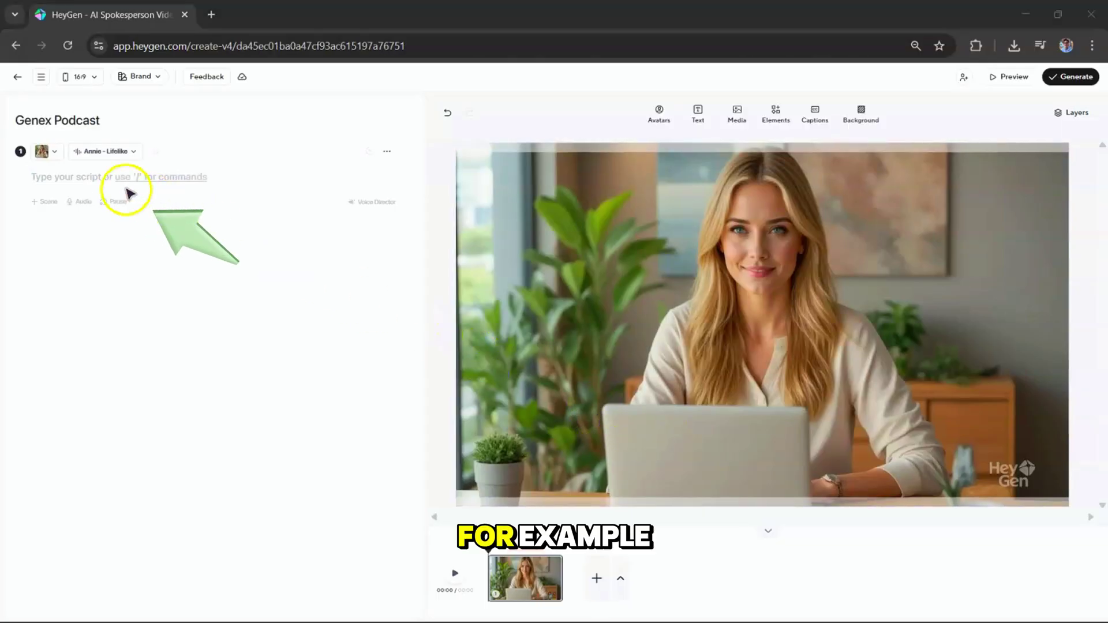
{"action": "left_click", "coordinate": [75, 179]}
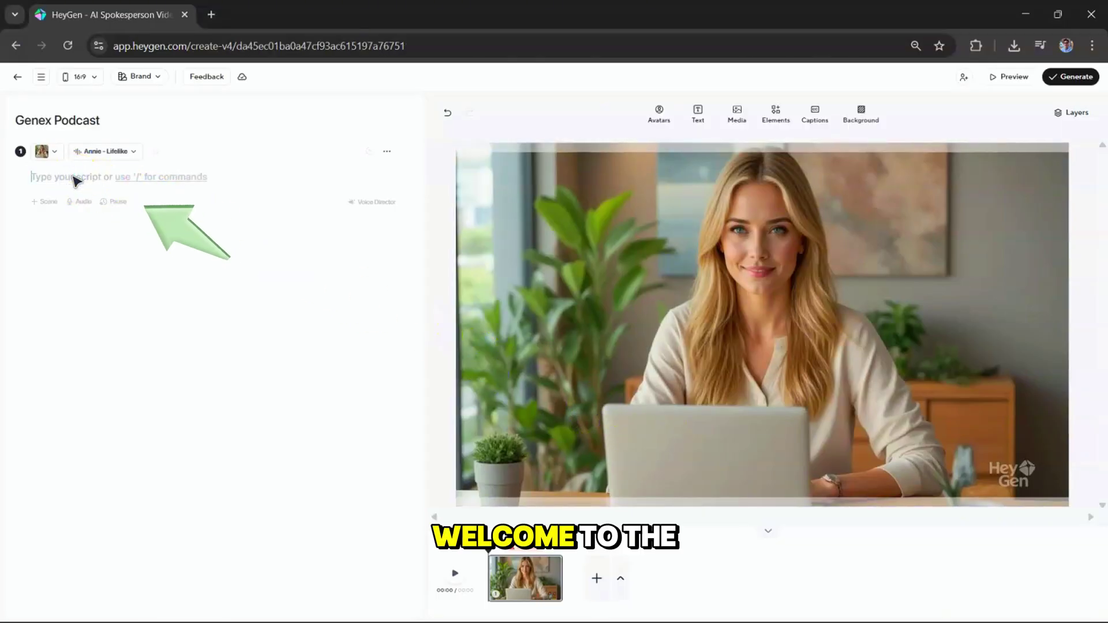
{"action": "type", "text": "Welcome to the Genex podcast. My name is Violet, and I'll be your host today."}
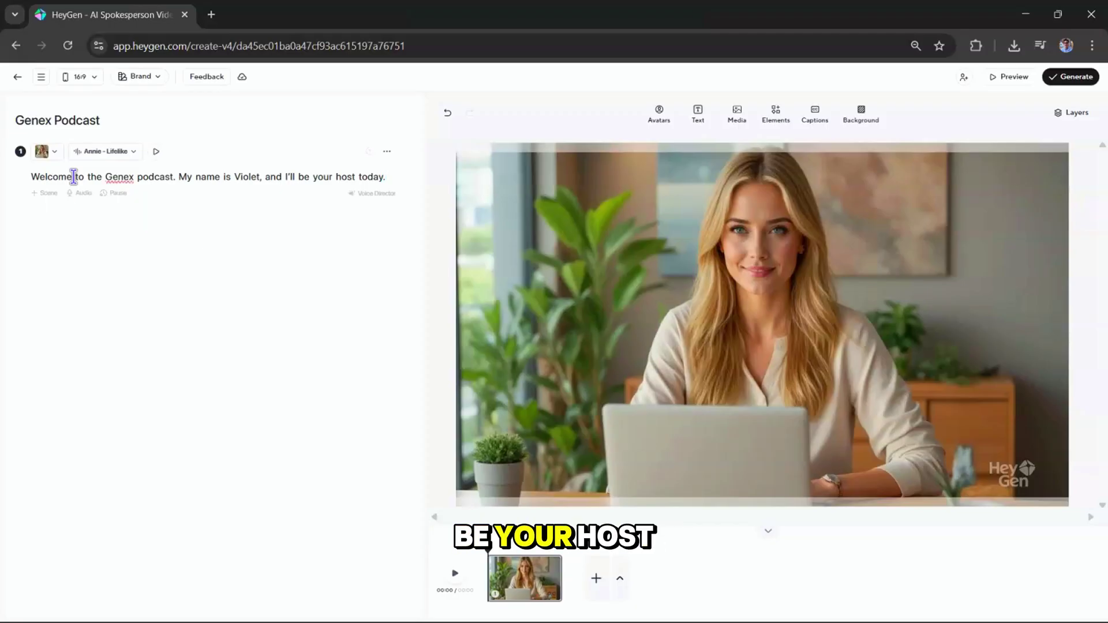
{"action": "left_click", "coordinate": [118, 161]}
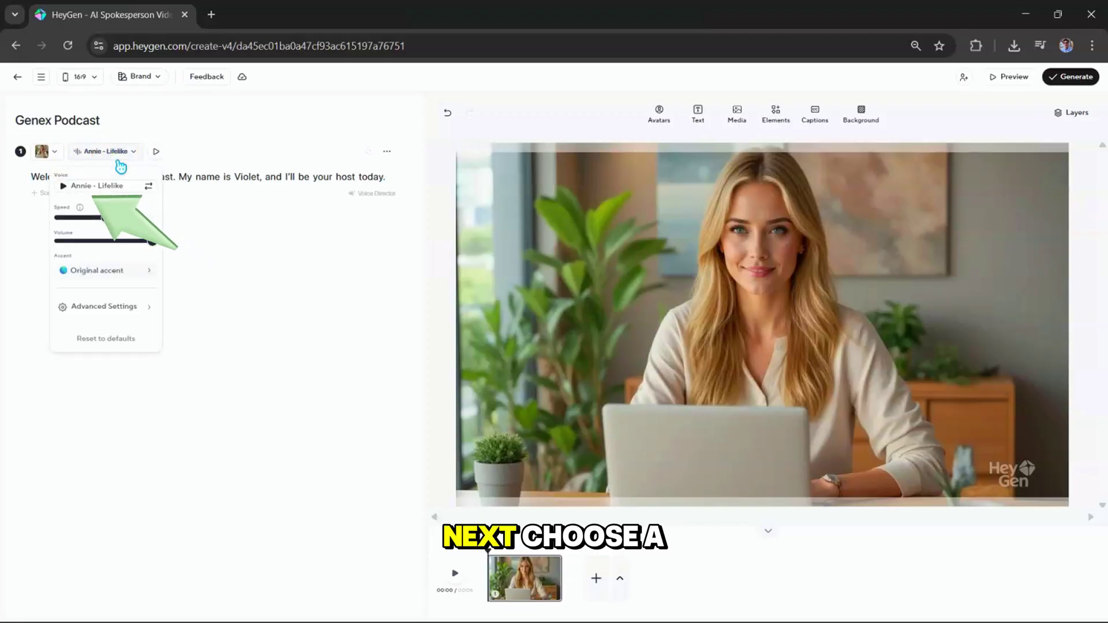
Audition the Aida and Tatiana Martin voices in the HeyGen voice library
{"action": "left_click", "coordinate": [137, 193]}
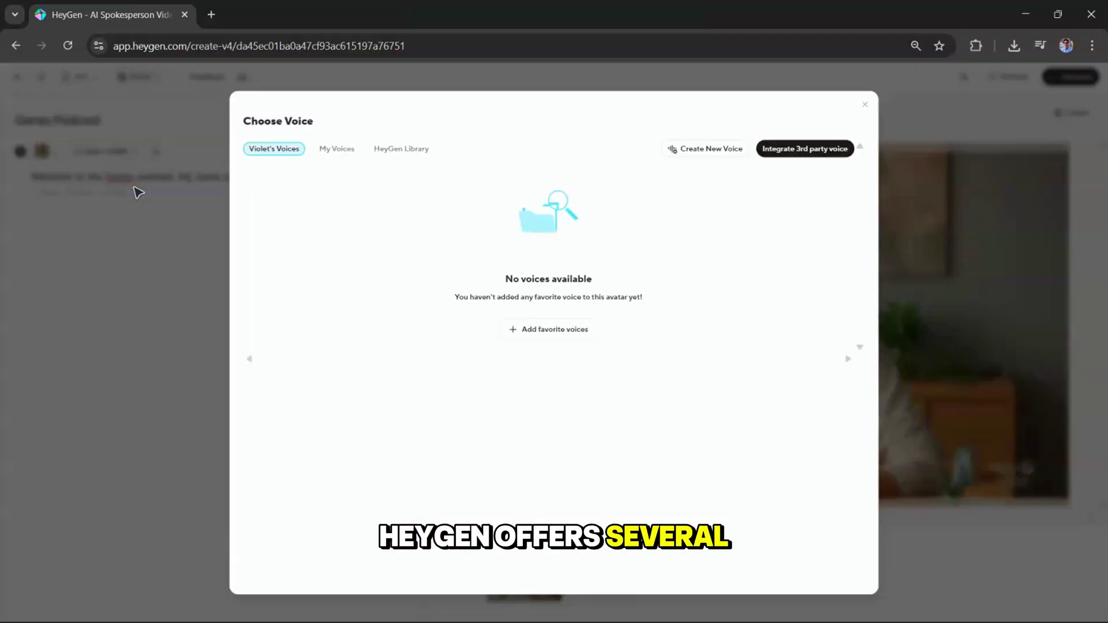
{"action": "left_click", "coordinate": [276, 154]}
{"action": "left_click", "coordinate": [401, 156]}
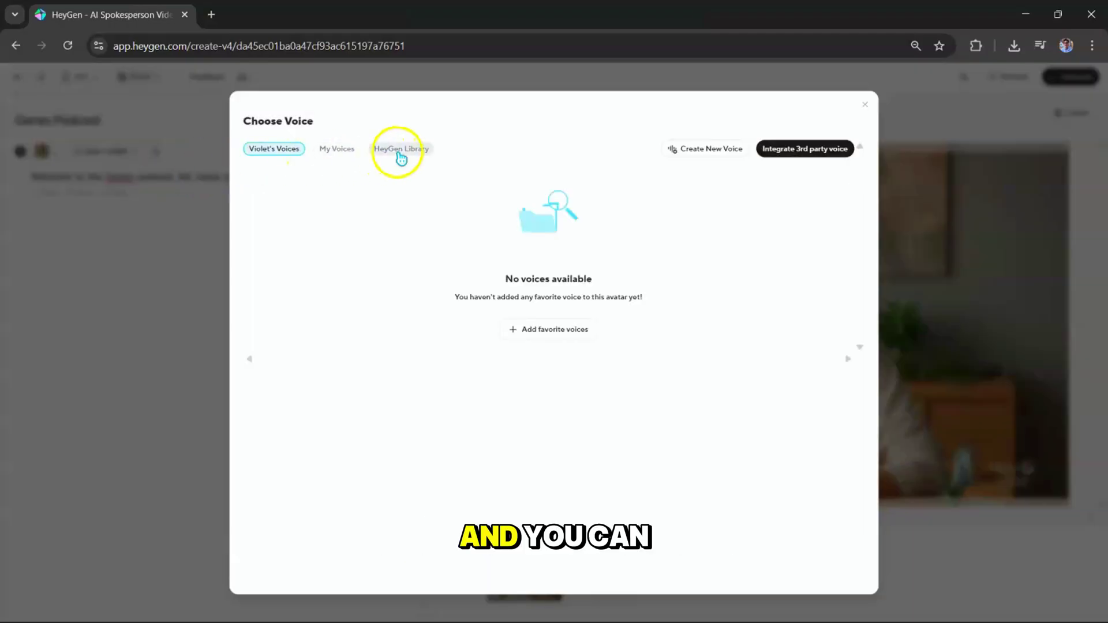
{"action": "left_click", "coordinate": [271, 251]}
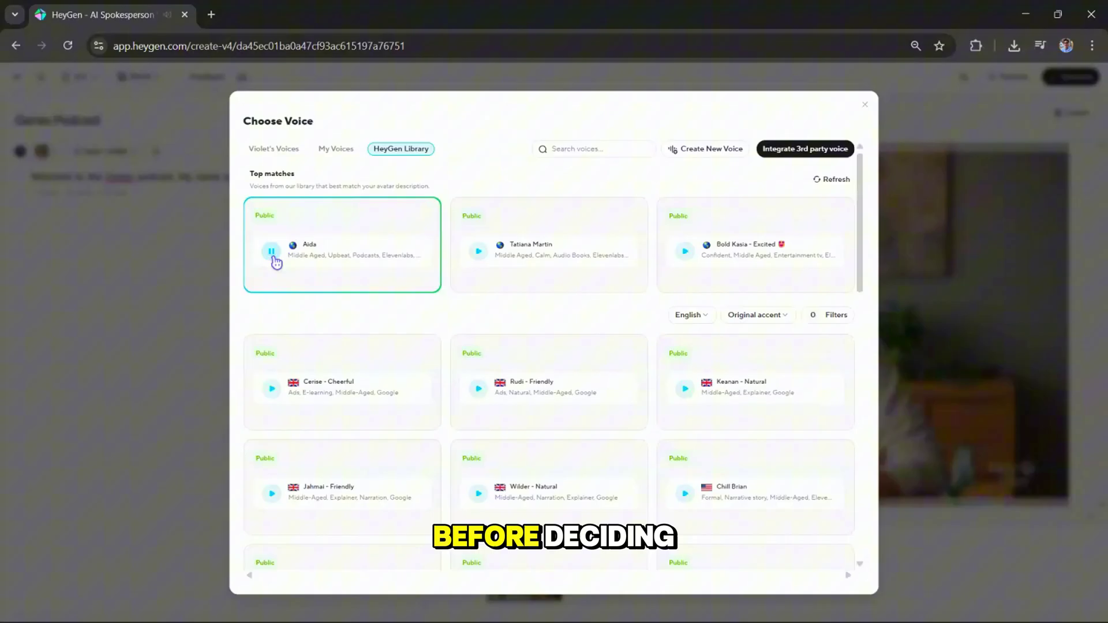
{"action": "left_click", "coordinate": [478, 253]}
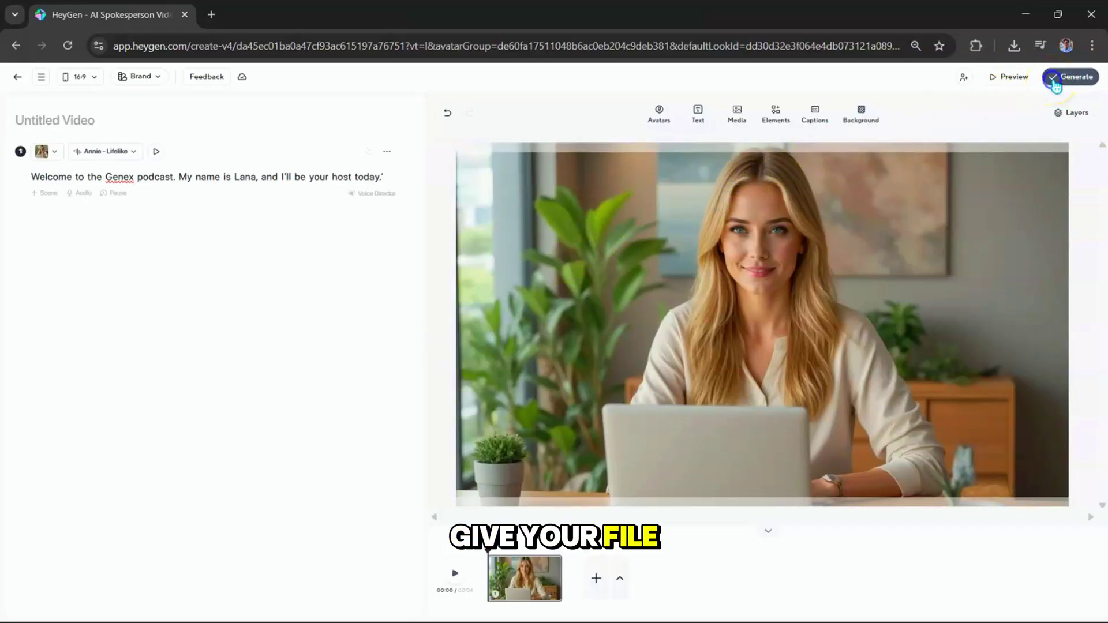
Generate the video titled Genex Podcast at 1080p, 25 fps, as MP4
{"action": "left_click", "coordinate": [1067, 76]}
{"action": "left_click", "coordinate": [571, 369]}
{"action": "left_click_drag", "start_coordinate": [456, 281], "coordinate": [378, 291]}
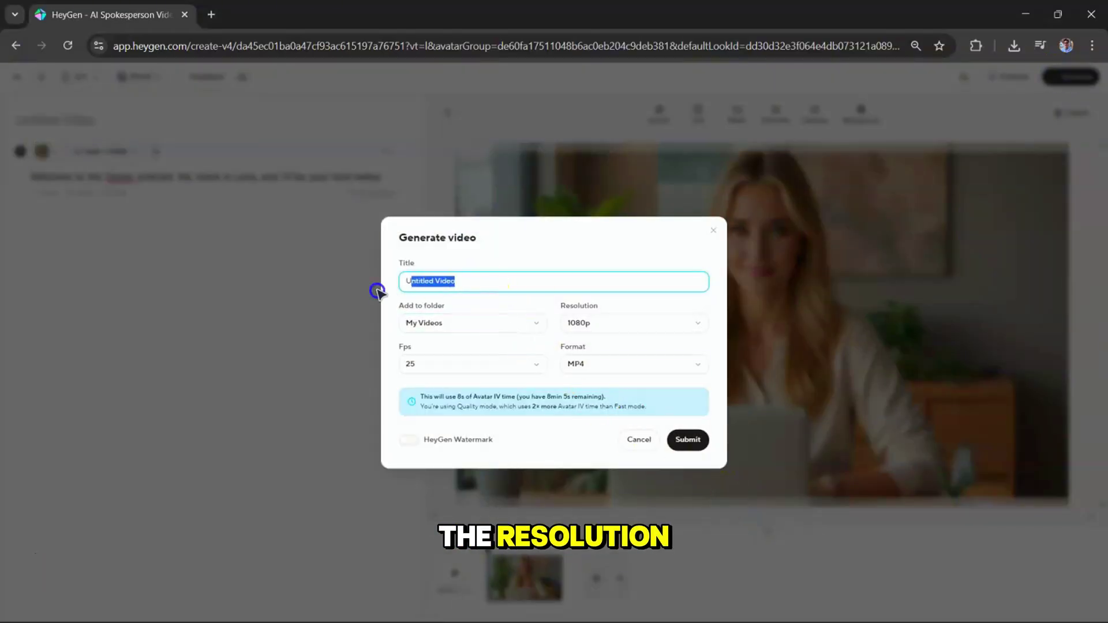
{"action": "left_click", "coordinate": [571, 324]}
{"action": "left_click", "coordinate": [571, 366]}
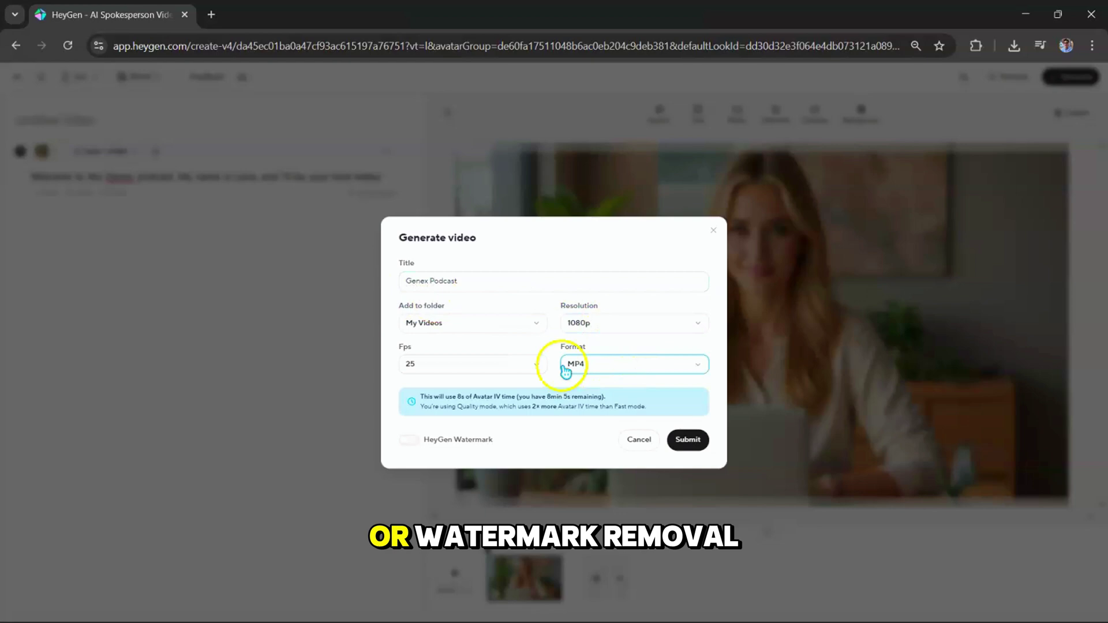
{"action": "left_click", "coordinate": [537, 364]}
{"action": "left_click", "coordinate": [531, 390]}
{"action": "left_click", "coordinate": [409, 441]}
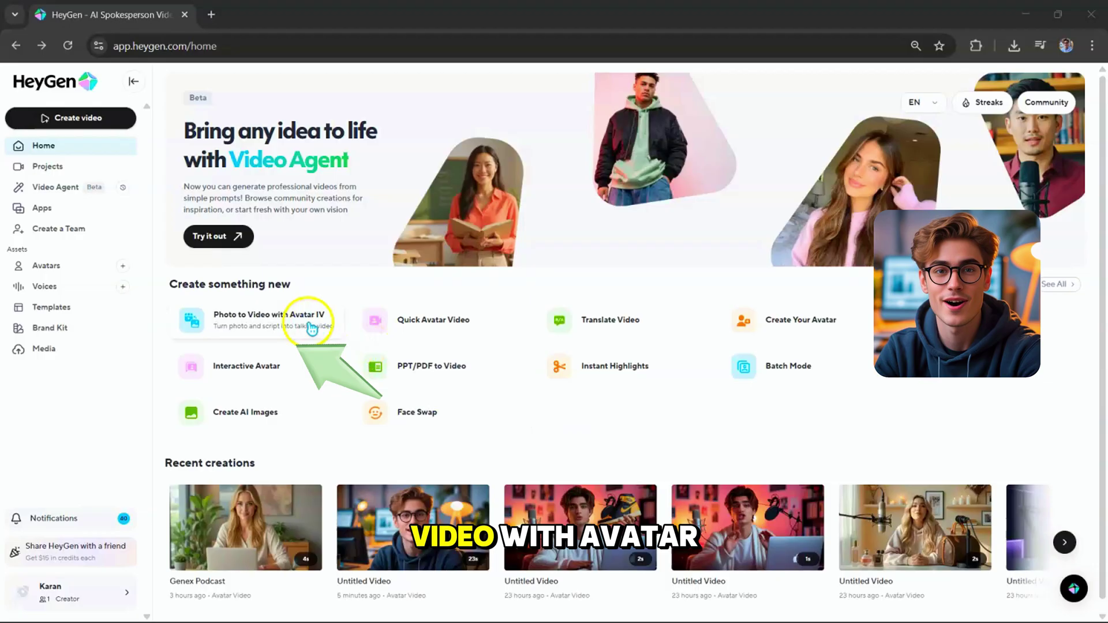
Start an Avatar IV photo-to-video, try five sample photos and remove each, leaving the slot empty
{"action": "left_click", "coordinate": [311, 327]}
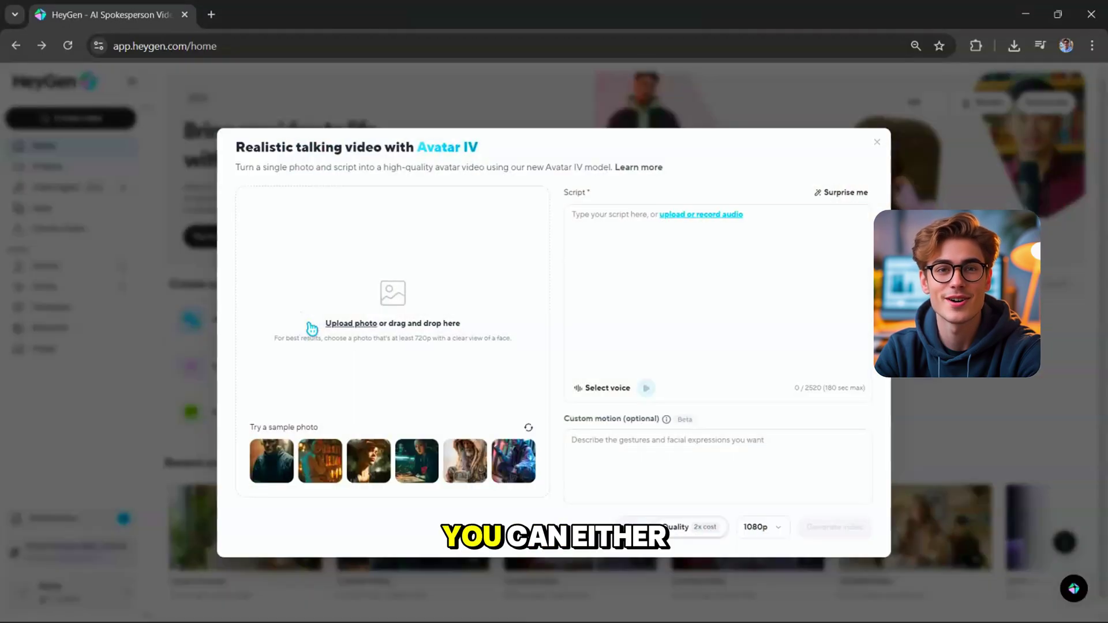
{"action": "left_click", "coordinate": [320, 460]}
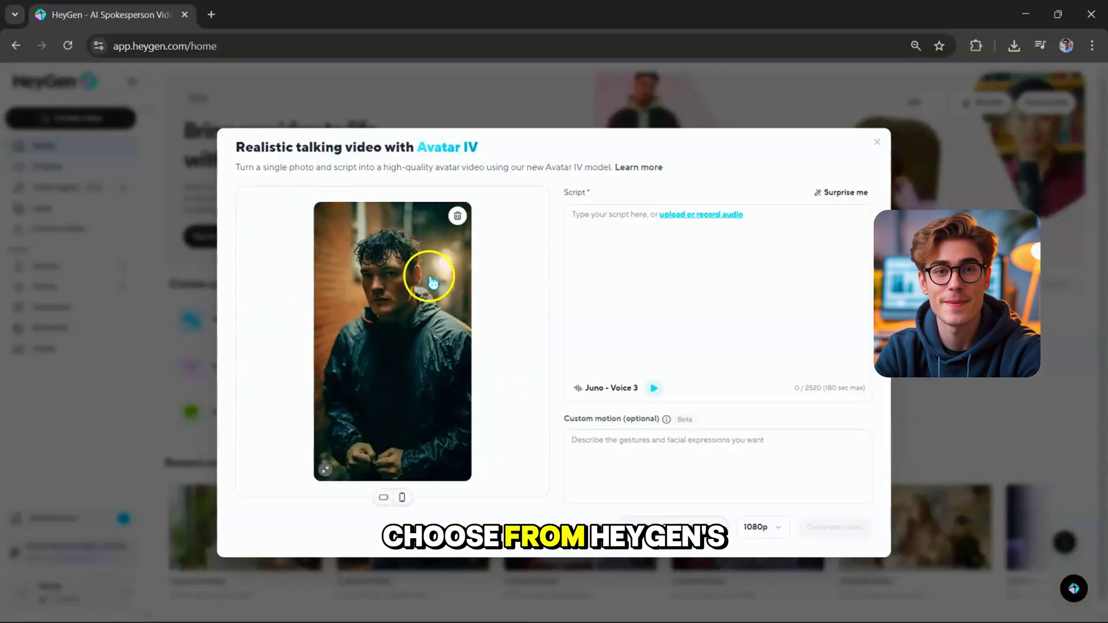
{"action": "left_click", "coordinate": [457, 216]}
{"action": "left_click", "coordinate": [465, 460]}
{"action": "left_click", "coordinate": [457, 216]}
{"action": "left_click", "coordinate": [416, 460]}
{"action": "left_click", "coordinate": [457, 215]}
{"action": "left_click", "coordinate": [371, 460]}
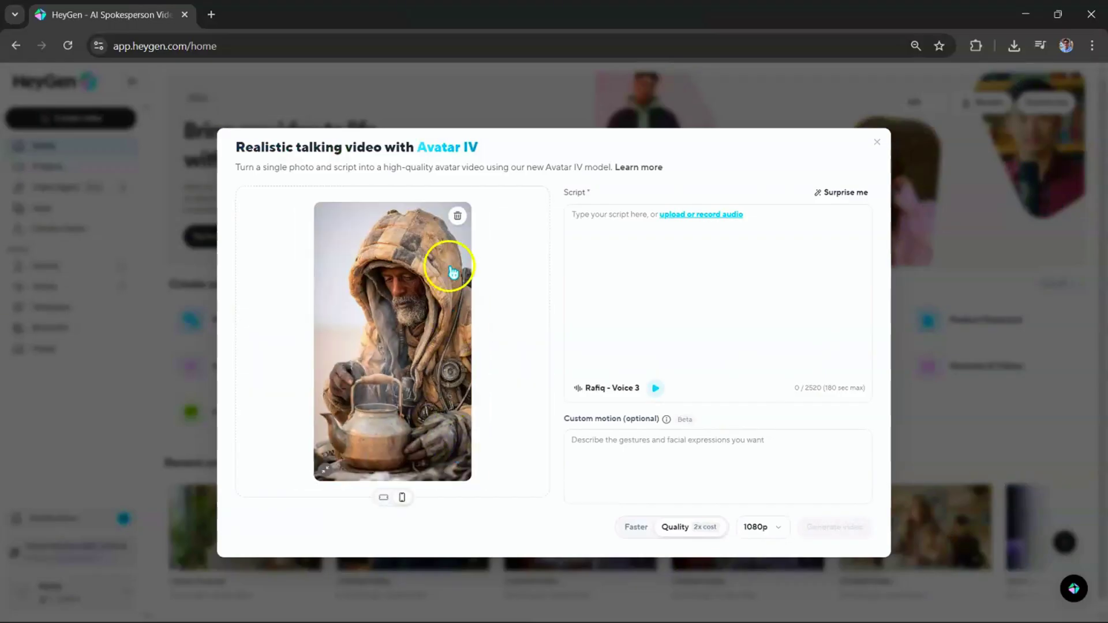
{"action": "left_click", "coordinate": [458, 216]}
{"action": "left_click", "coordinate": [513, 460]}
{"action": "left_click", "coordinate": [457, 215]}
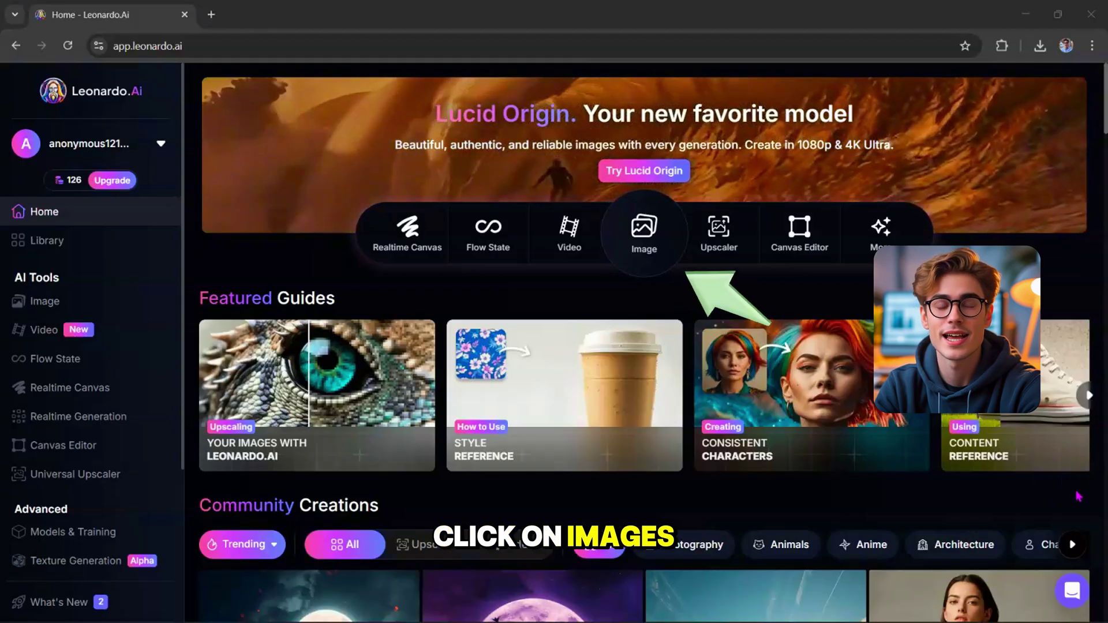
Open Leonardo.Ai's image generator and paste the blonde woman podcast-desk prompt
{"action": "left_click", "coordinate": [641, 228]}
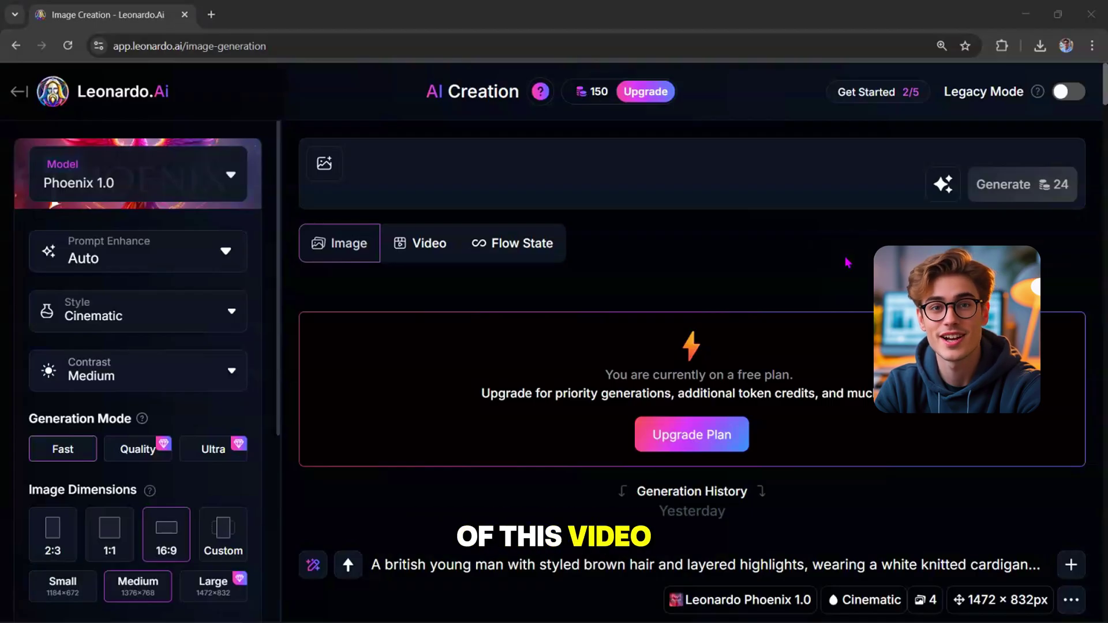
{"action": "left_click", "coordinate": [524, 167]}
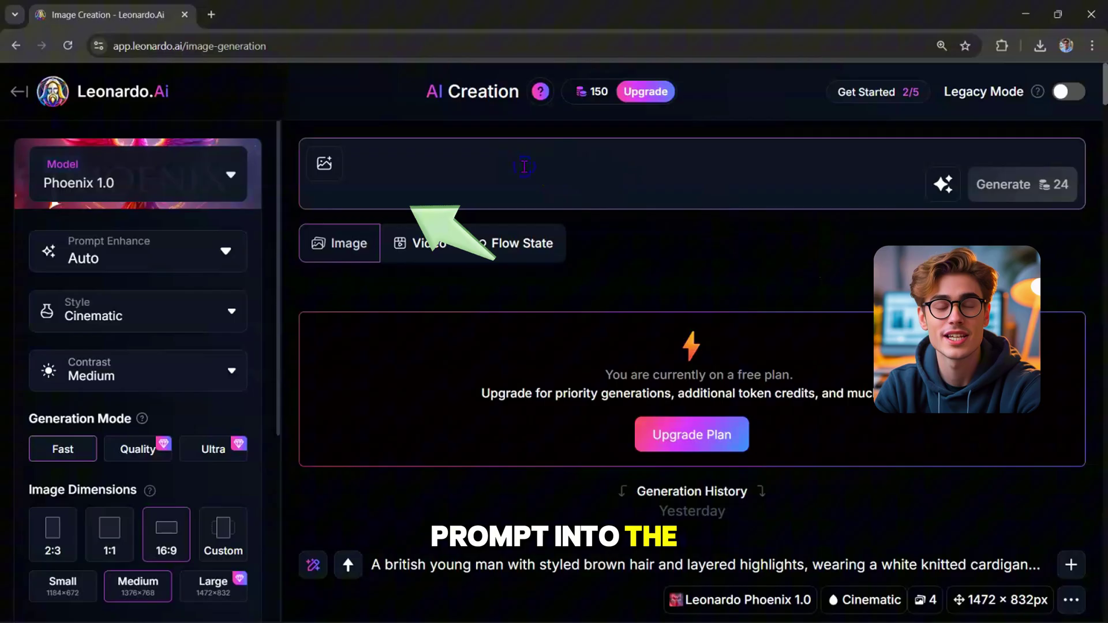
{"action": "type", "text": "A young american woman with long wavy blonde hair, wearing a light pastel beige oversized hoodie, sitting at a desk in front of a podcast microphone on a boom arm. The background is a bright and cozy room with soft pastel beige walls, minimalist floating shelves decorated with candles, books, framed photos, and dried flowers in vases. Soft natural sunlight filters through sheer white curtains, creating a warm and airy glow. The woman smiles gently with hands folded in front of her, facing the camera. Shot in cinematic 4K resolution, shallow depth of field, soft lighting, lifestyle YouTube aesthetic."}
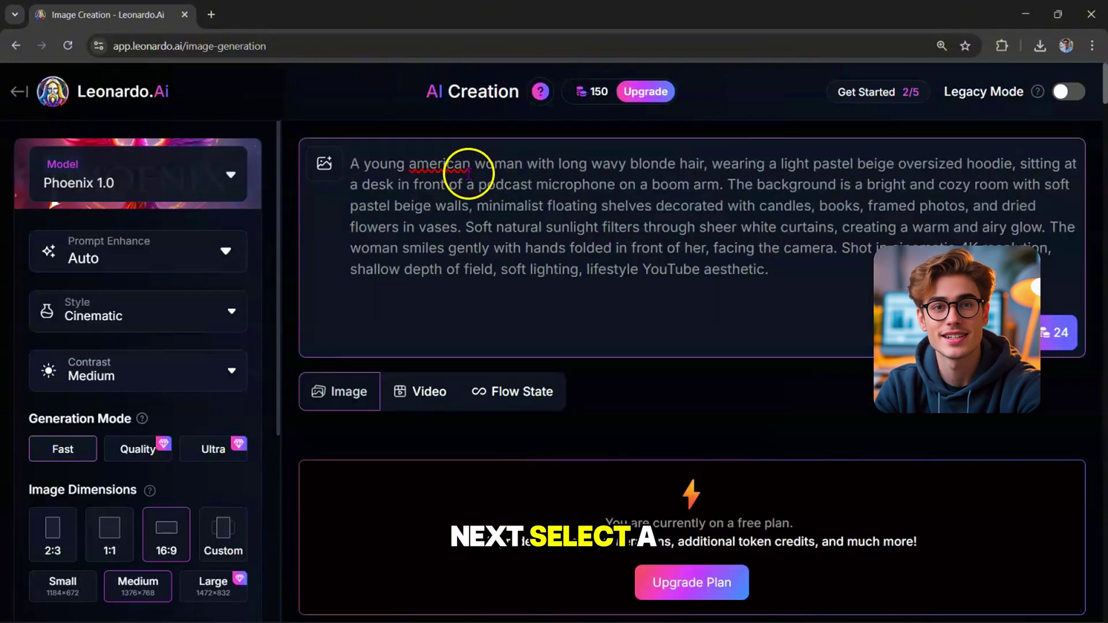
Generate with the Phoenix 1.0 model, Dynamic style and 16:9 dimensions
{"action": "left_click", "coordinate": [202, 186]}
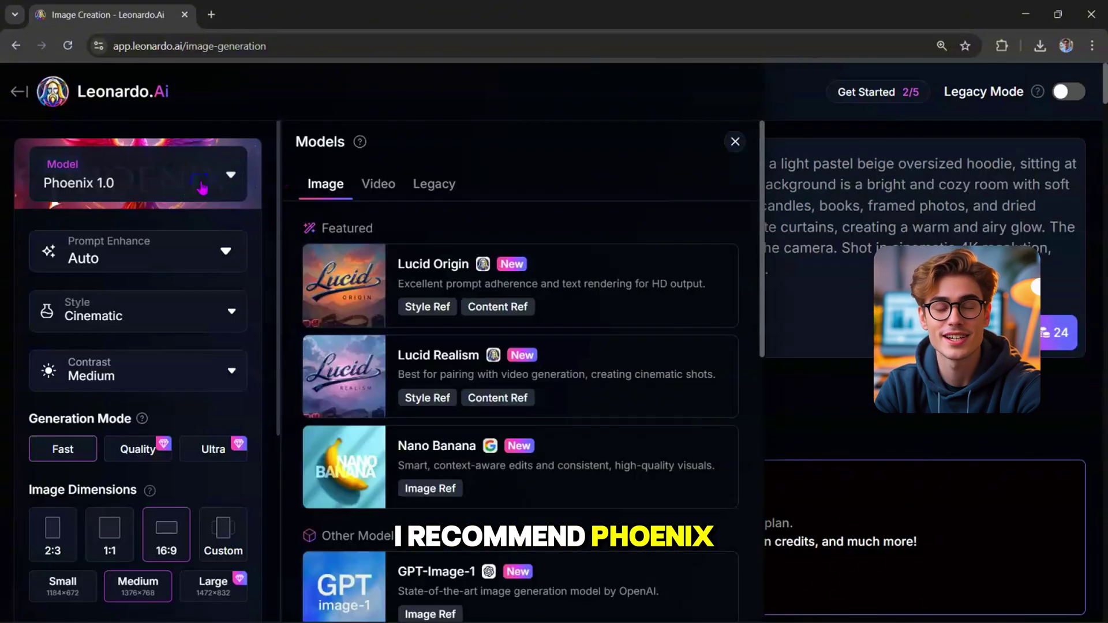
{"action": "scroll", "coordinate": [606, 397], "scroll_direction": "down", "scroll_amount": 2}
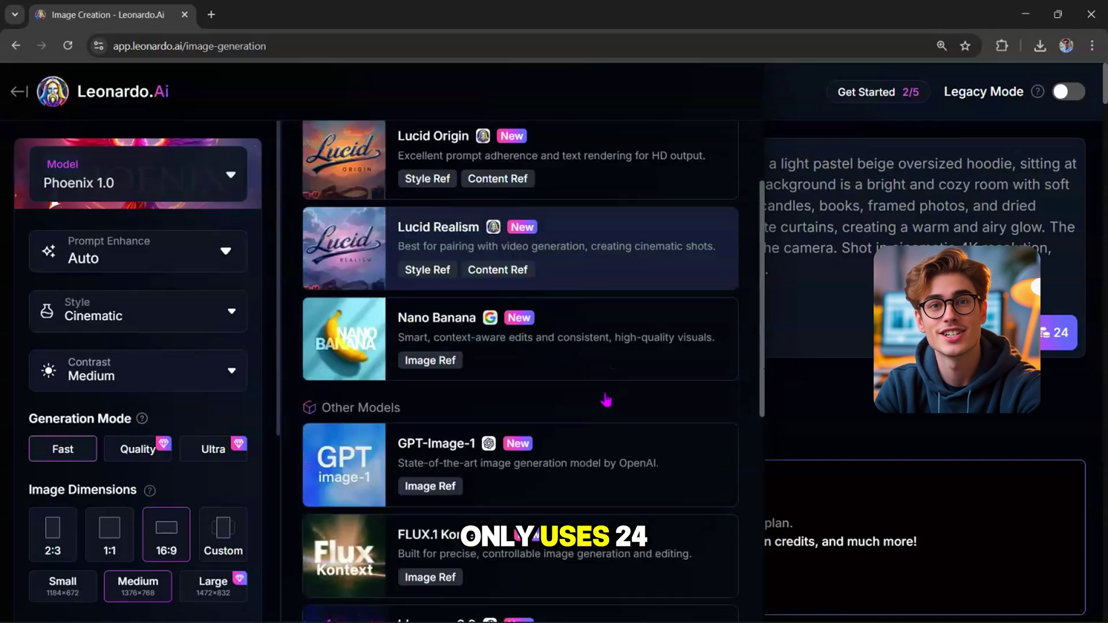
{"action": "scroll", "coordinate": [606, 399], "scroll_direction": "down", "scroll_amount": 3}
{"action": "left_click", "coordinate": [642, 538]}
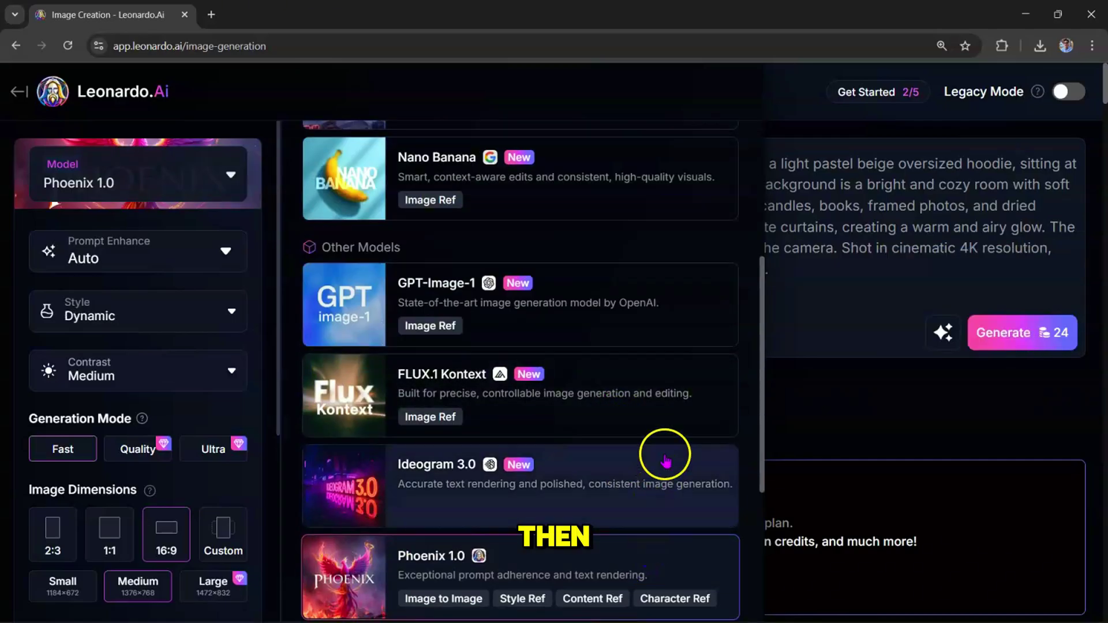
{"action": "left_click", "coordinate": [731, 145]}
{"action": "left_click", "coordinate": [226, 327]}
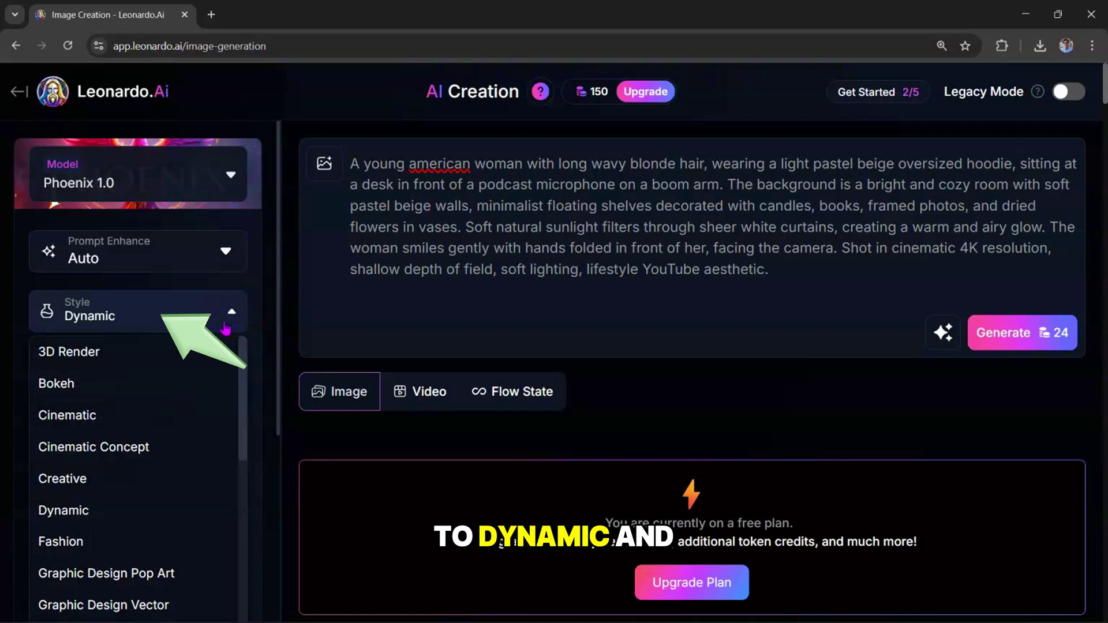
{"action": "left_click", "coordinate": [144, 512]}
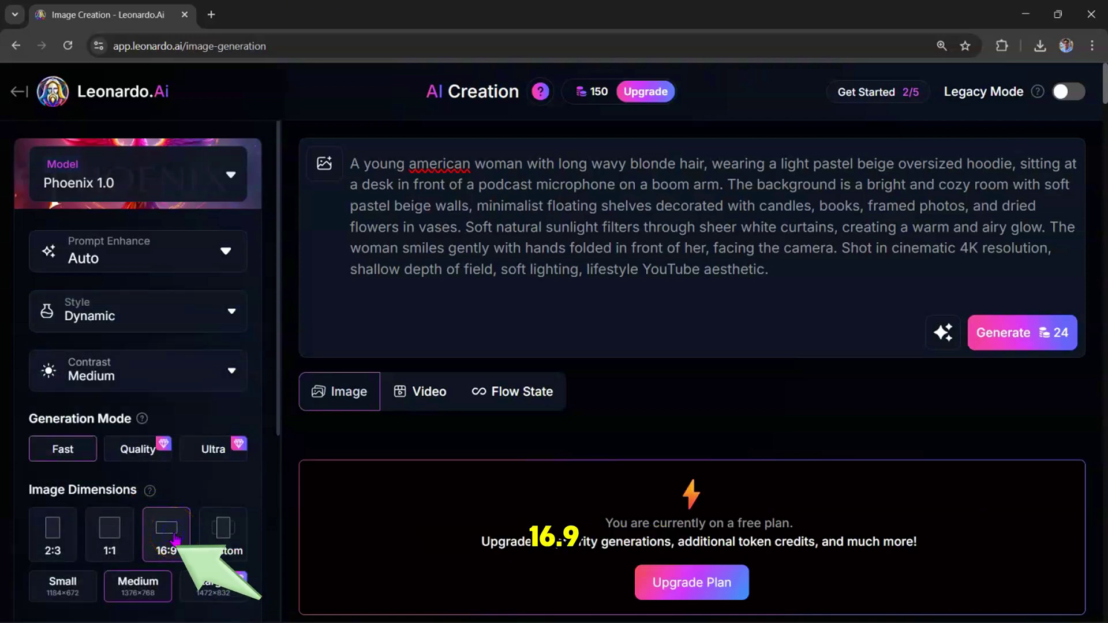
{"action": "left_click", "coordinate": [1009, 338]}
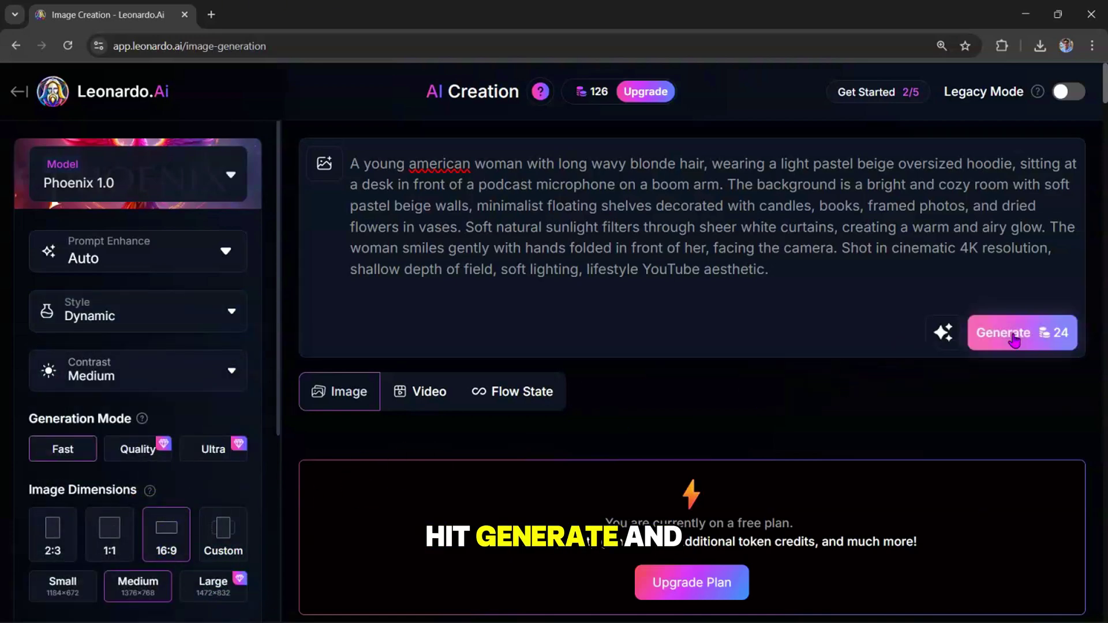
Browse the generated podcast images full size and download the chosen one as a JPG
{"action": "scroll", "coordinate": [1014, 341], "scroll_direction": "down", "scroll_amount": 8}
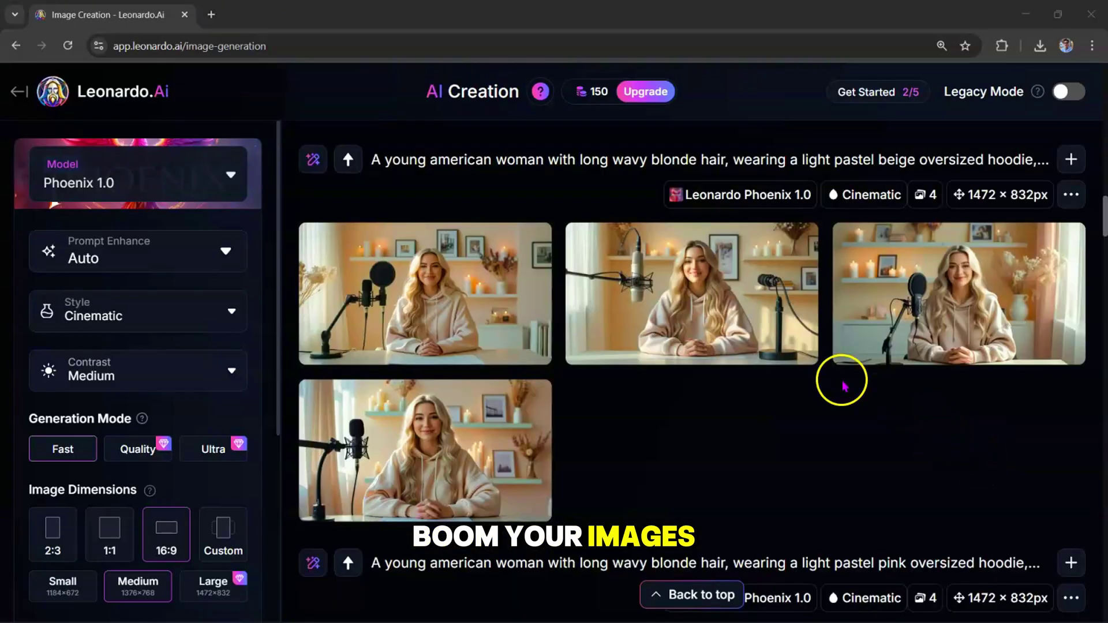
{"action": "left_click", "coordinate": [724, 311]}
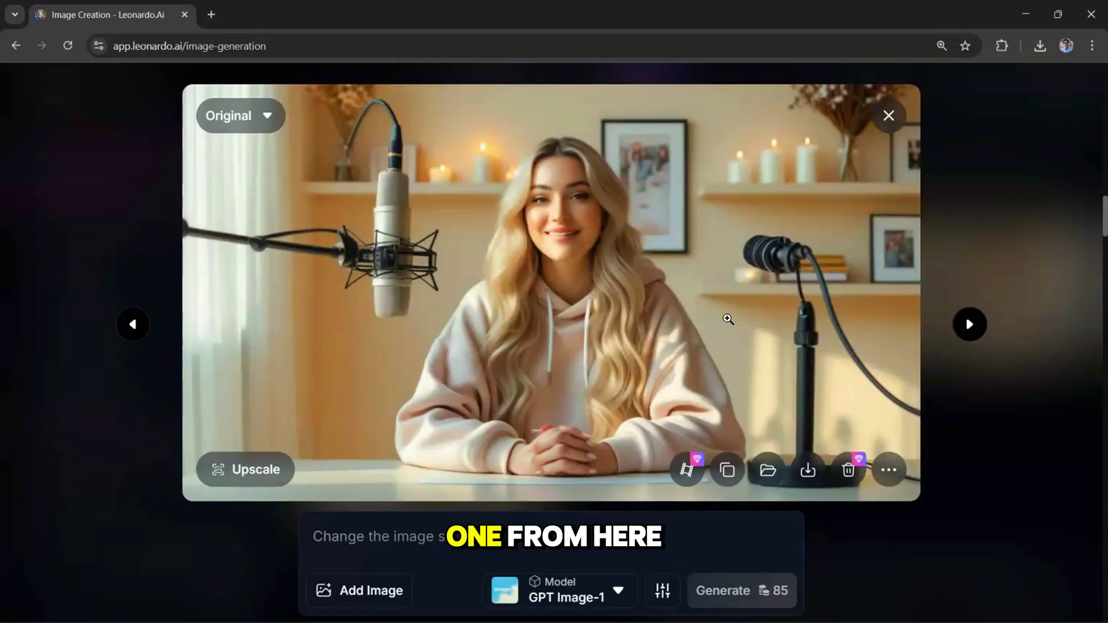
{"action": "left_click", "coordinate": [979, 336]}
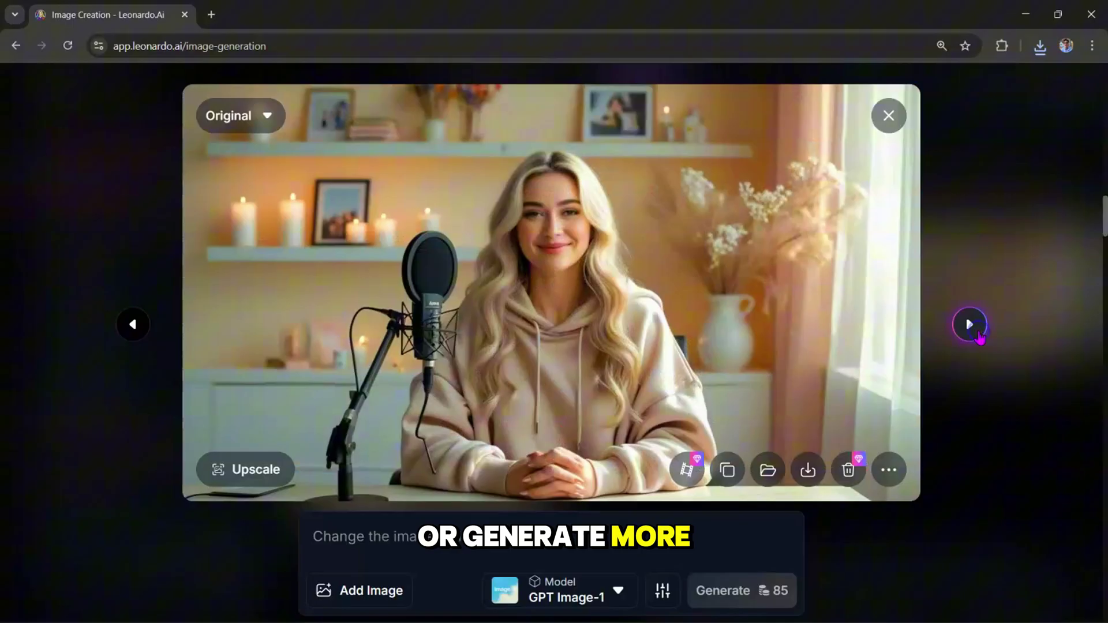
{"action": "left_click", "coordinate": [979, 336]}
{"action": "left_click", "coordinate": [979, 336]}
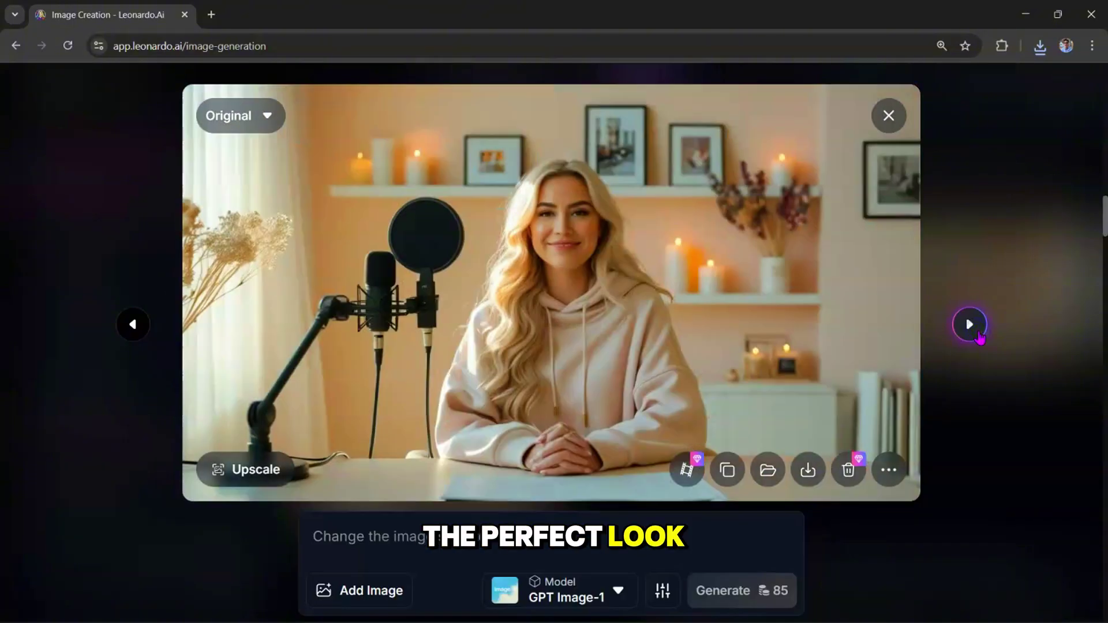
{"action": "left_click", "coordinate": [979, 335]}
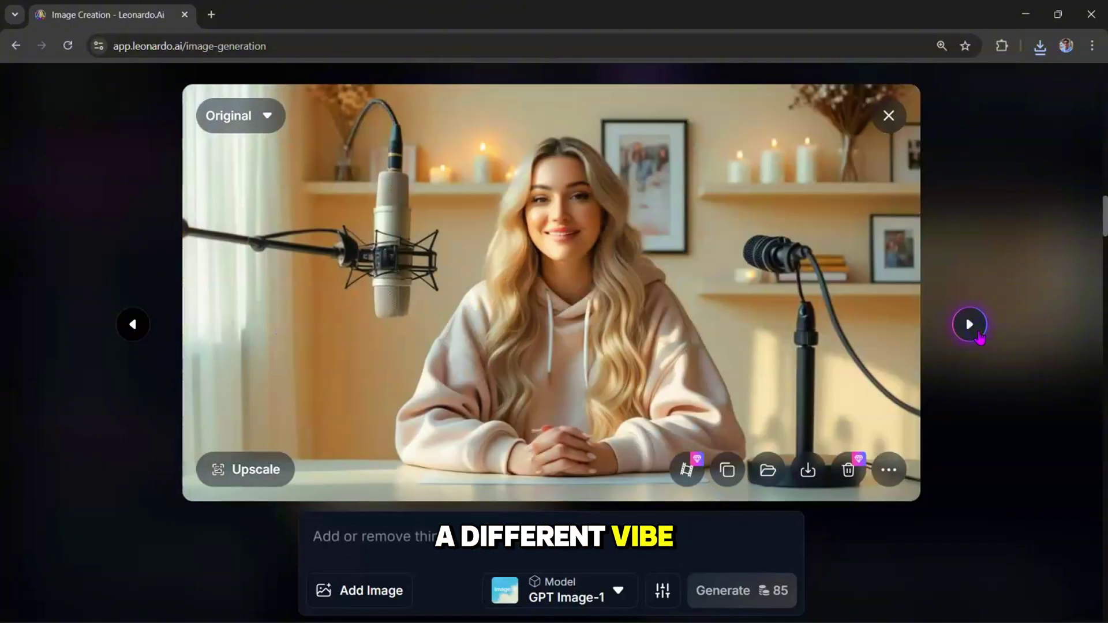
{"action": "left_click", "coordinate": [810, 472]}
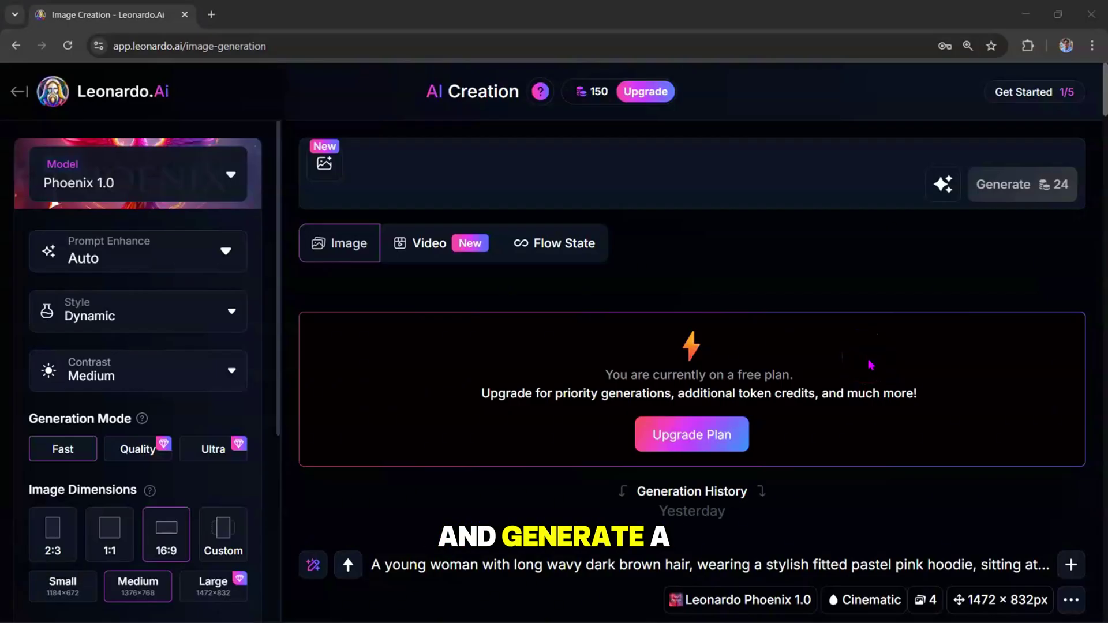
Paste the British young man podcaster prompt and generate with Phoenix 1.0 and Cinematic style
{"action": "left_click", "coordinate": [507, 166]}
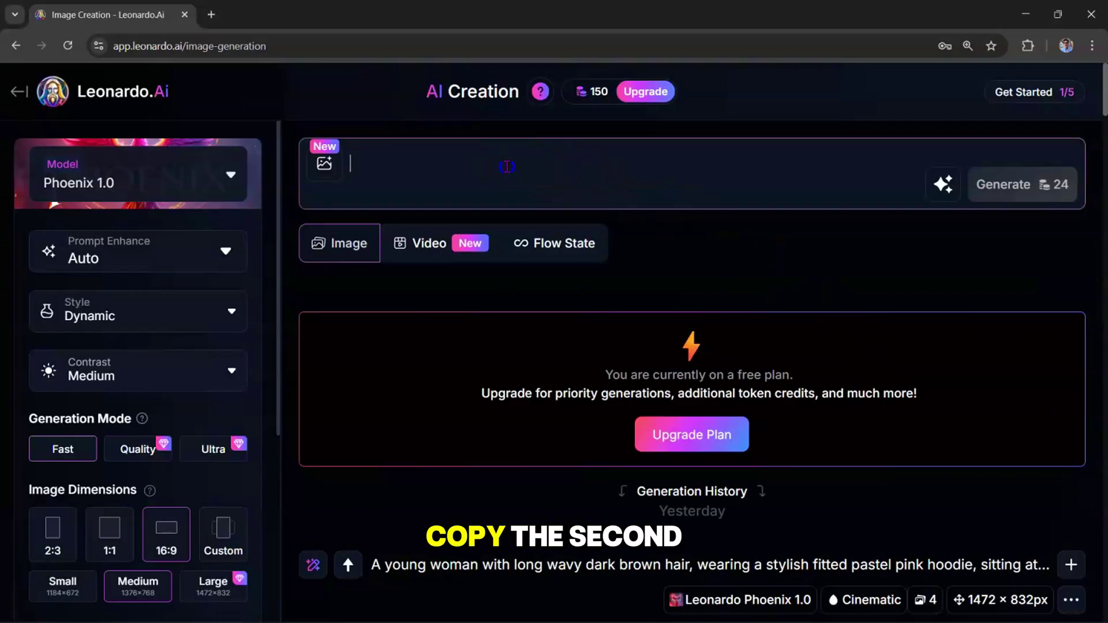
{"action": "type", "text": "A british young man with styled brown hair and layered highlights, wearing a white knitted cardigan over a white t-shirt, sitting at a desk in front of a silver laptop (Apple MacBook) in front of him.  A condenser microphone stands nearby for podcast recording. The background is warmly lit with pink ambient light, decorated with posters, photos. The mood is cozy, romantic, and aesthetic, with soft golden-orange lighting and cinematic depth of field. Captured in ultra-realistic 4K."}
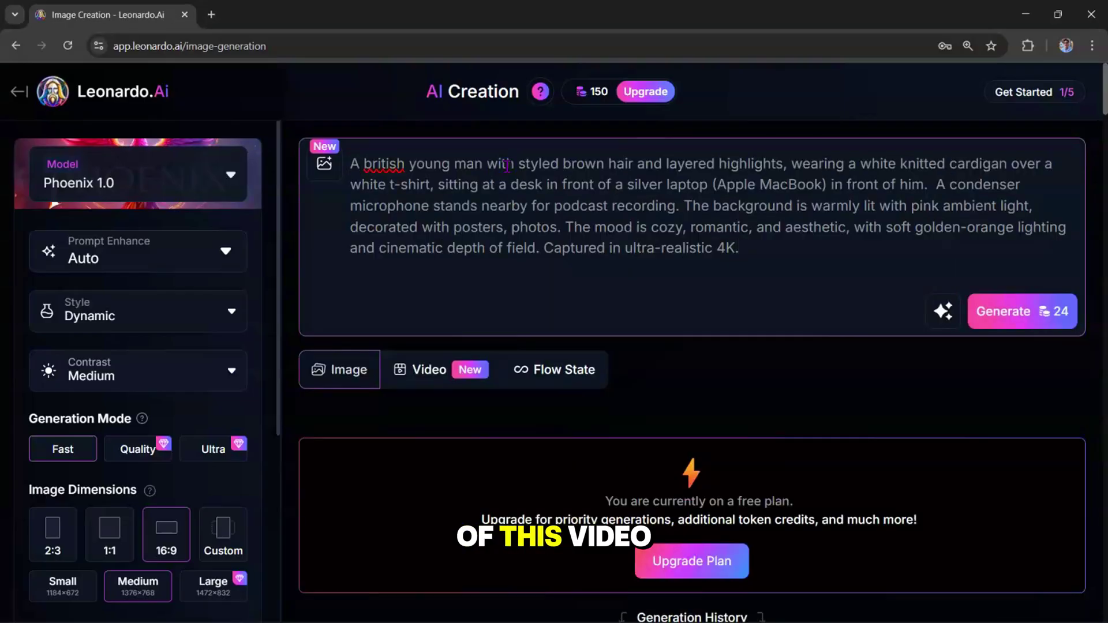
{"action": "left_click", "coordinate": [226, 174]}
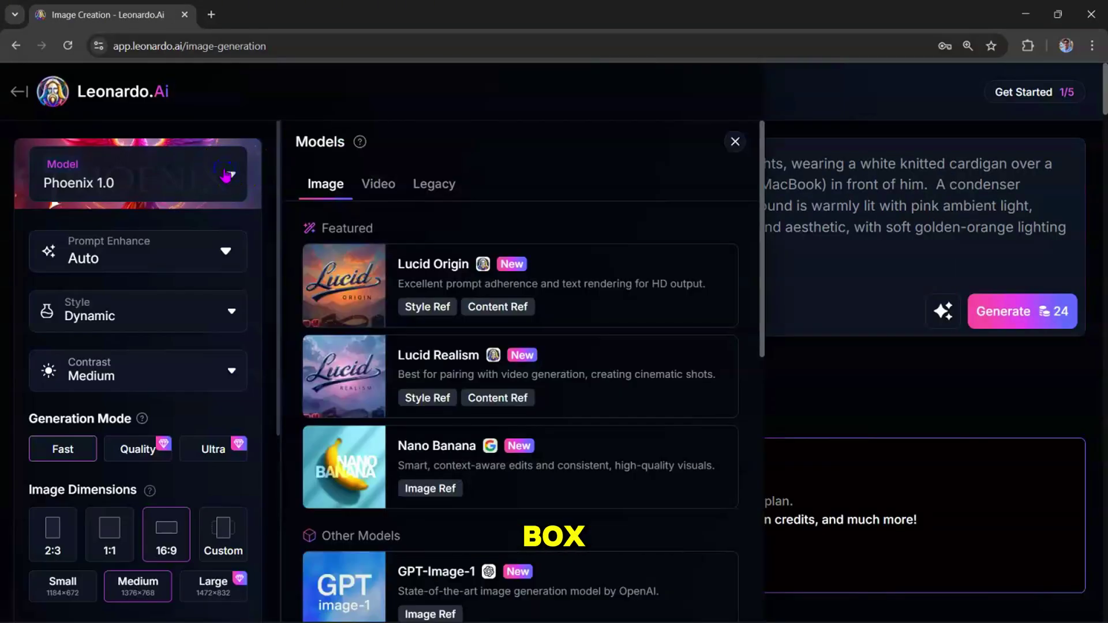
{"action": "scroll", "coordinate": [577, 369], "scroll_direction": "down", "scroll_amount": 6}
{"action": "left_click", "coordinate": [598, 420]}
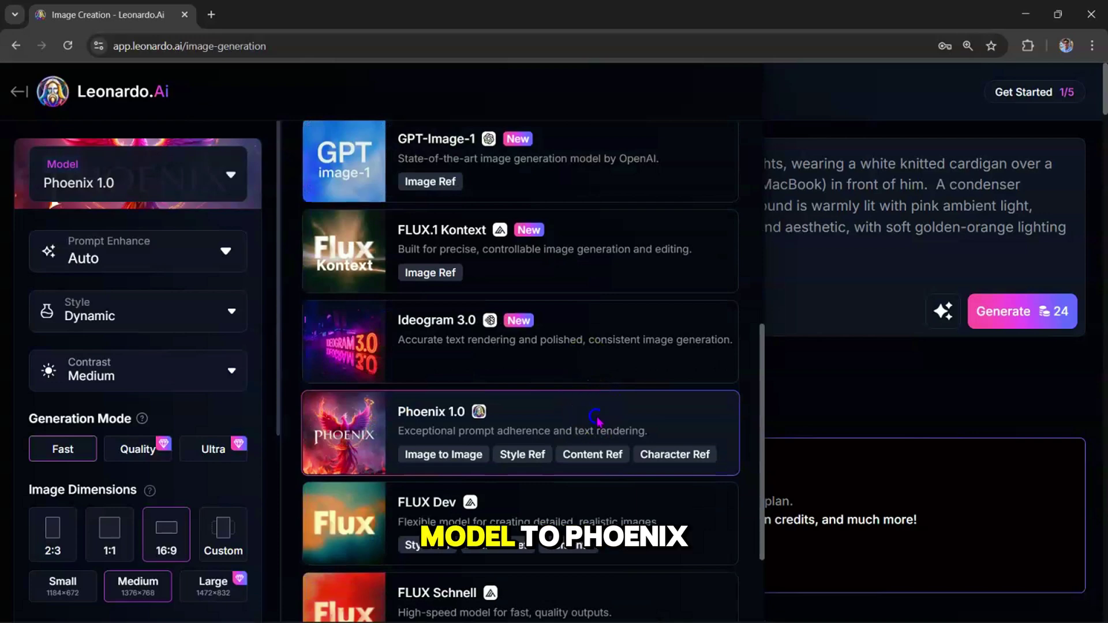
{"action": "scroll", "coordinate": [635, 381], "scroll_direction": "up", "scroll_amount": 10}
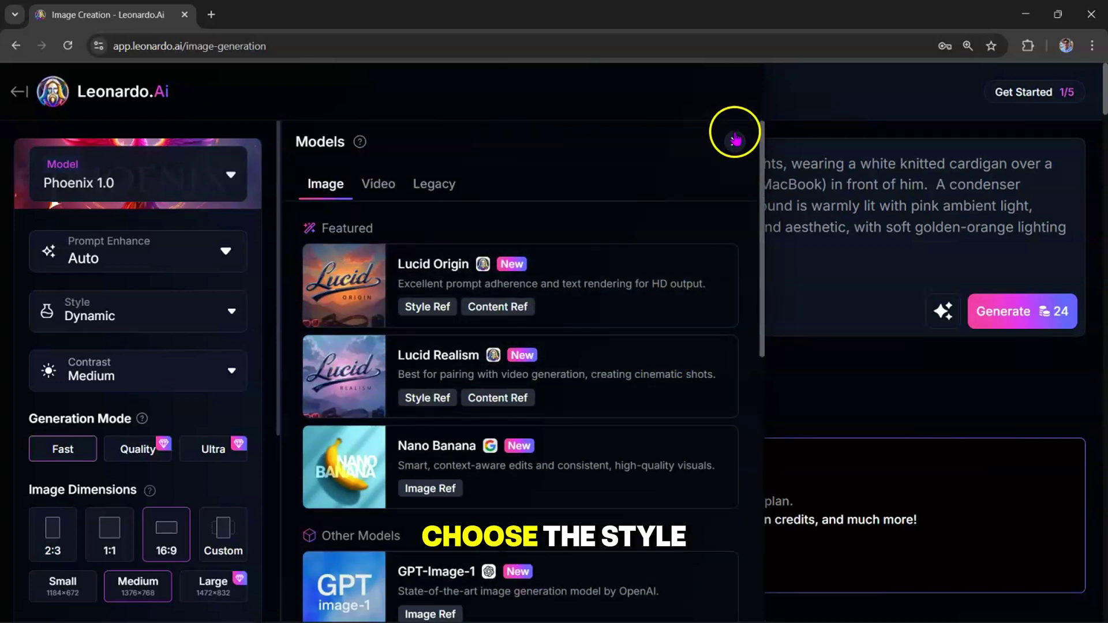
{"action": "left_click", "coordinate": [734, 140]}
{"action": "left_click", "coordinate": [192, 330]}
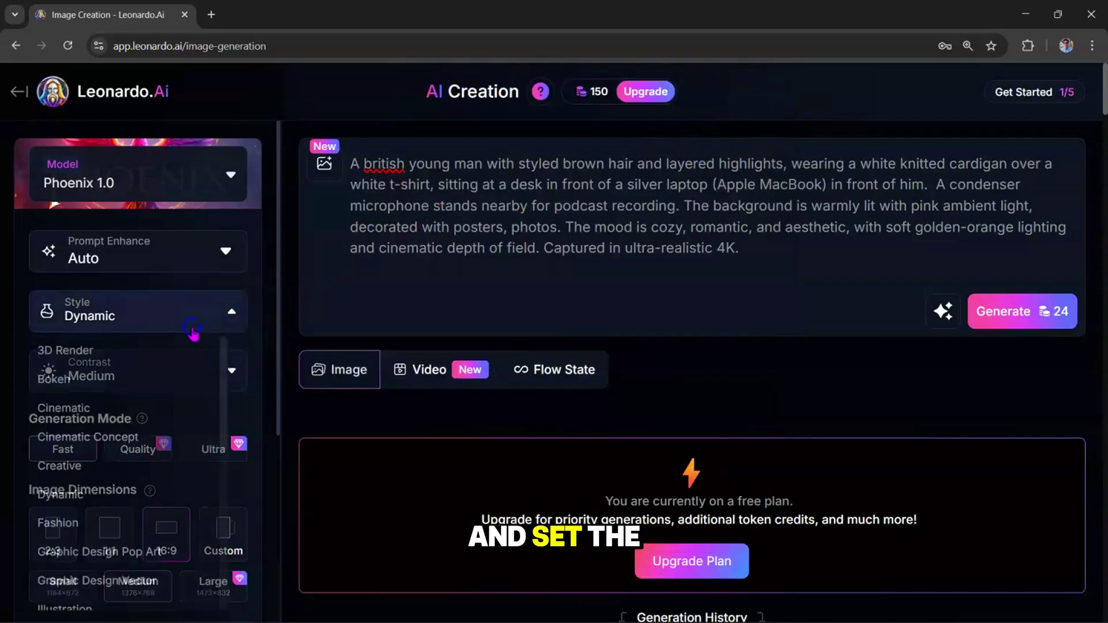
{"action": "left_click", "coordinate": [185, 419]}
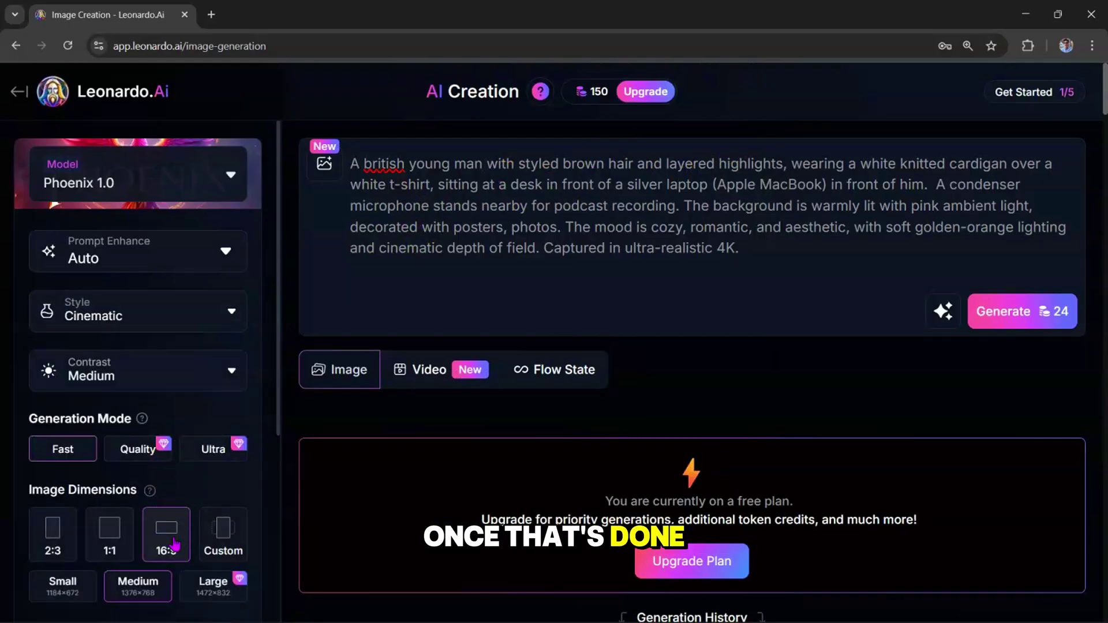
{"action": "left_click", "coordinate": [1003, 323]}
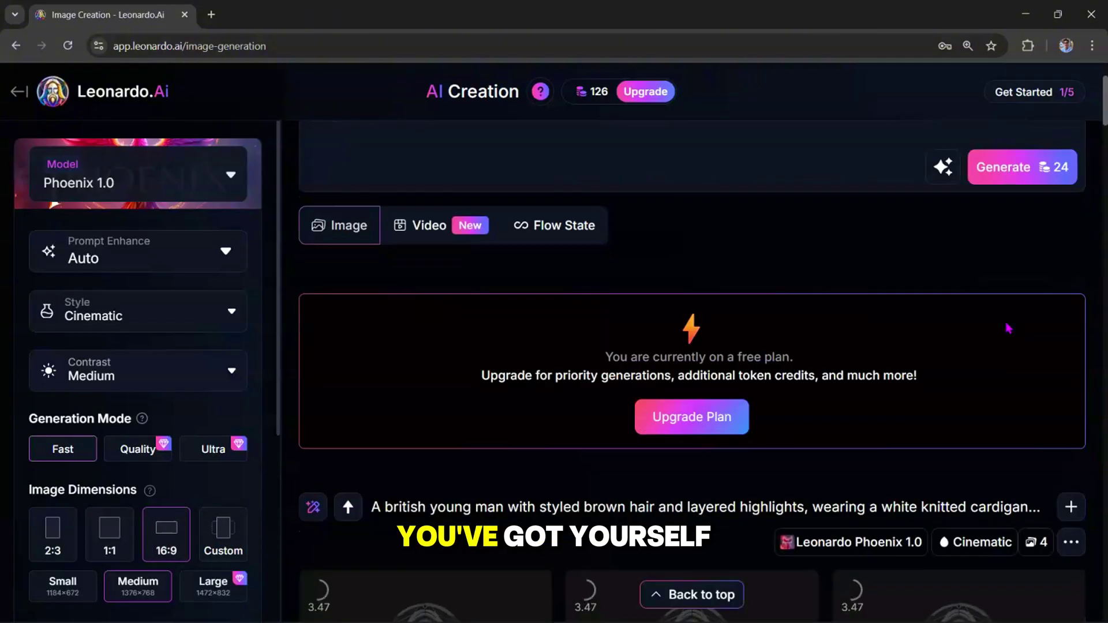
Download the fourth podcaster image, then close the downloads list and full-size viewer
{"action": "scroll", "coordinate": [1006, 323], "scroll_direction": "down", "scroll_amount": 10}
{"action": "left_click", "coordinate": [561, 460]}
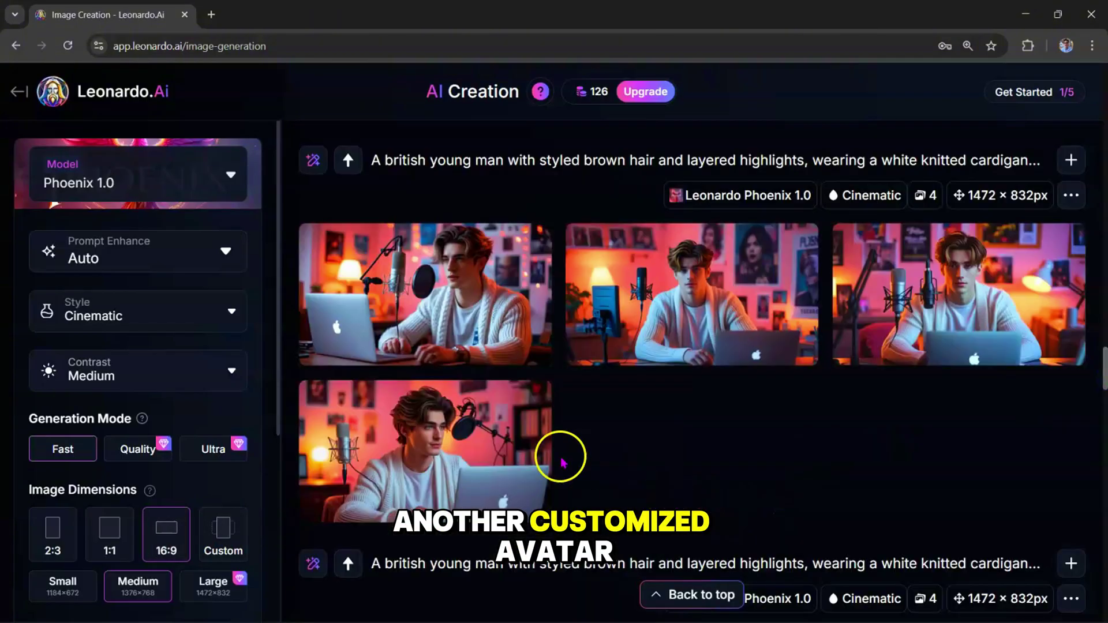
{"action": "left_click", "coordinate": [499, 440]}
{"action": "left_click", "coordinate": [808, 470]}
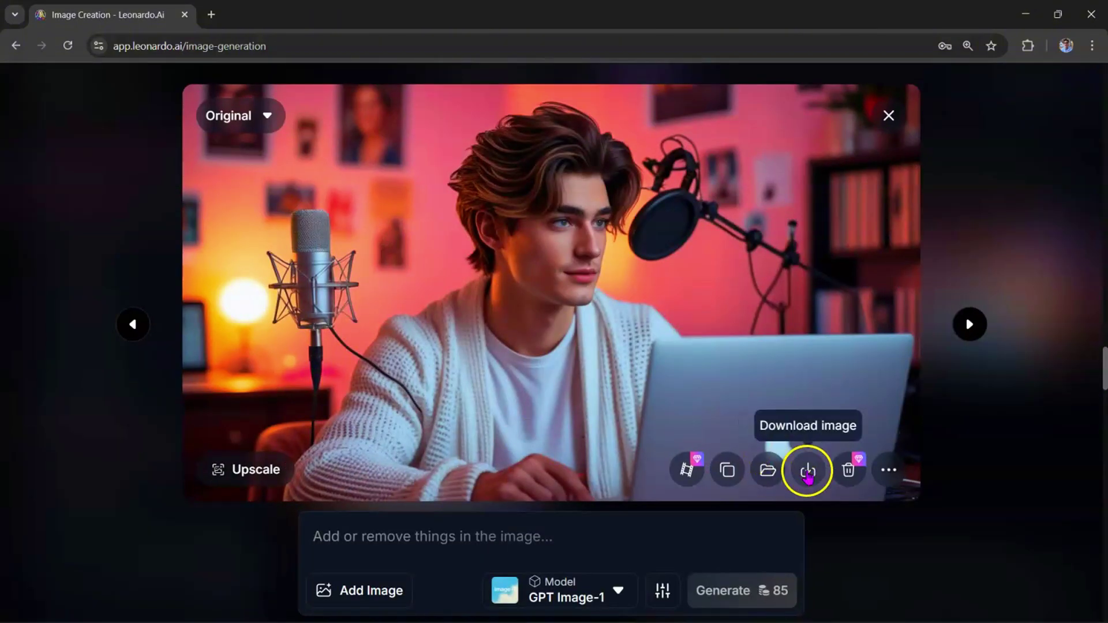
{"action": "left_click", "coordinate": [1014, 487]}
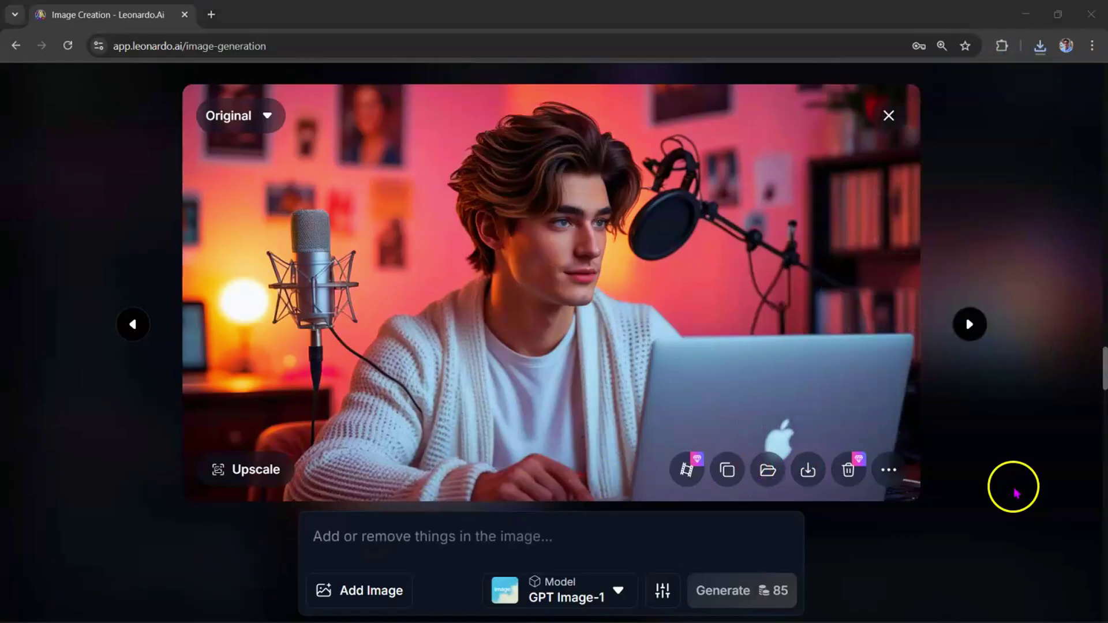
{"action": "left_click", "coordinate": [898, 115]}
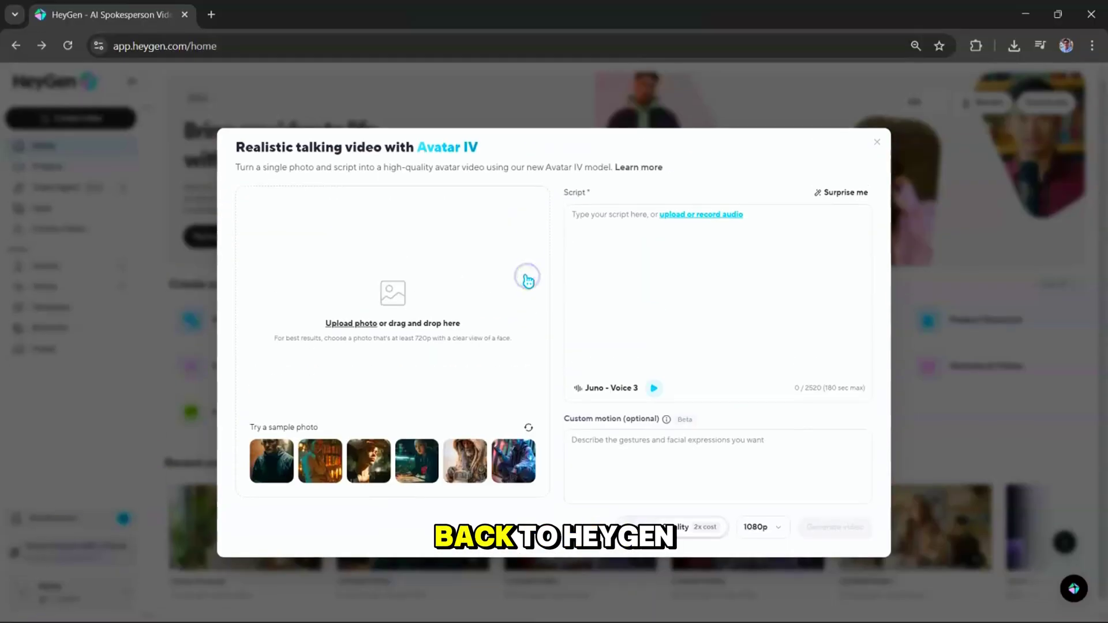
Upload the downloaded podcaster photo into the Avatar IV photo slot
{"action": "left_click", "coordinate": [362, 324]}
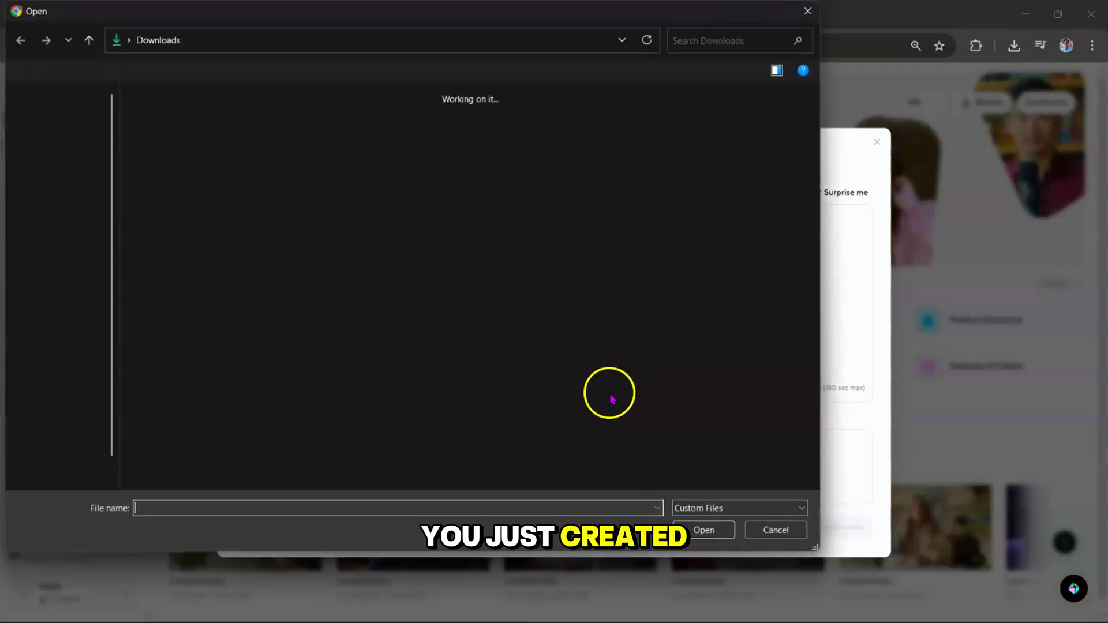
{"action": "left_click", "coordinate": [715, 340]}
{"action": "left_click", "coordinate": [706, 530]}
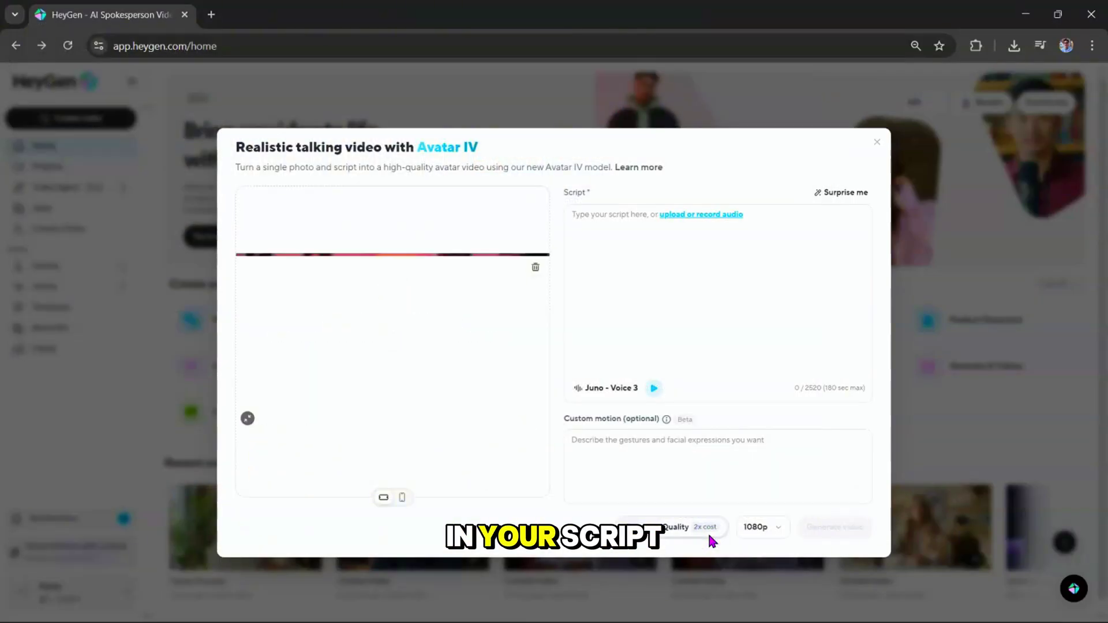
Paste the 121-character script asking viewers to subscribe for Genex
{"action": "left_click", "coordinate": [637, 279]}
{"action": "type", "text": "If you're excited by what you've seen so far, hit that subscribe button for Genex and keep leveling up your content game."}
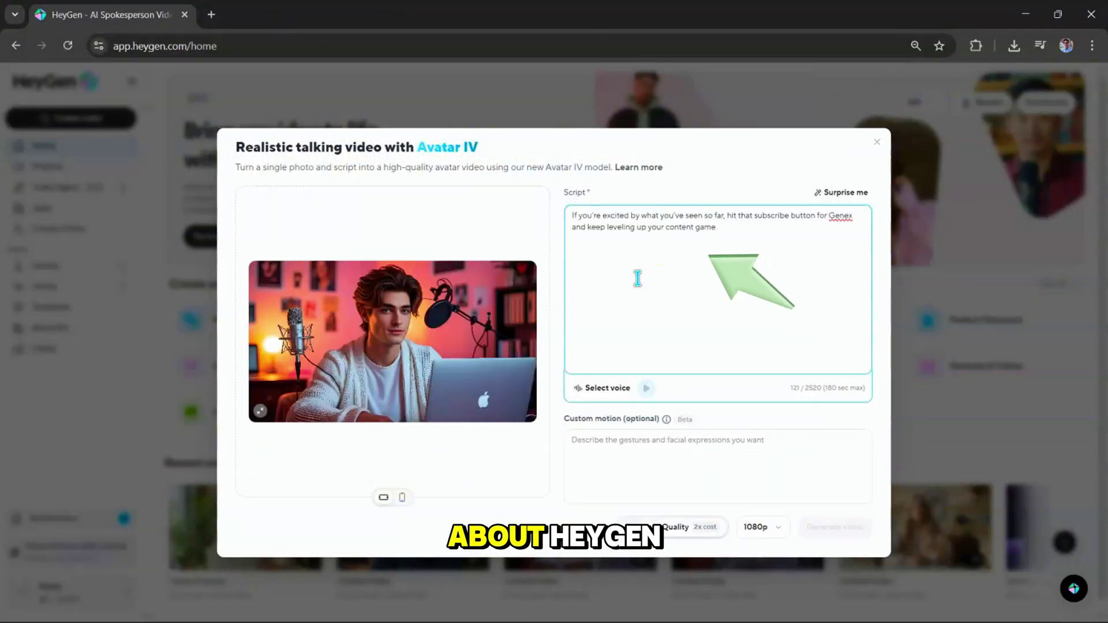
{"action": "left_click", "coordinate": [646, 325]}
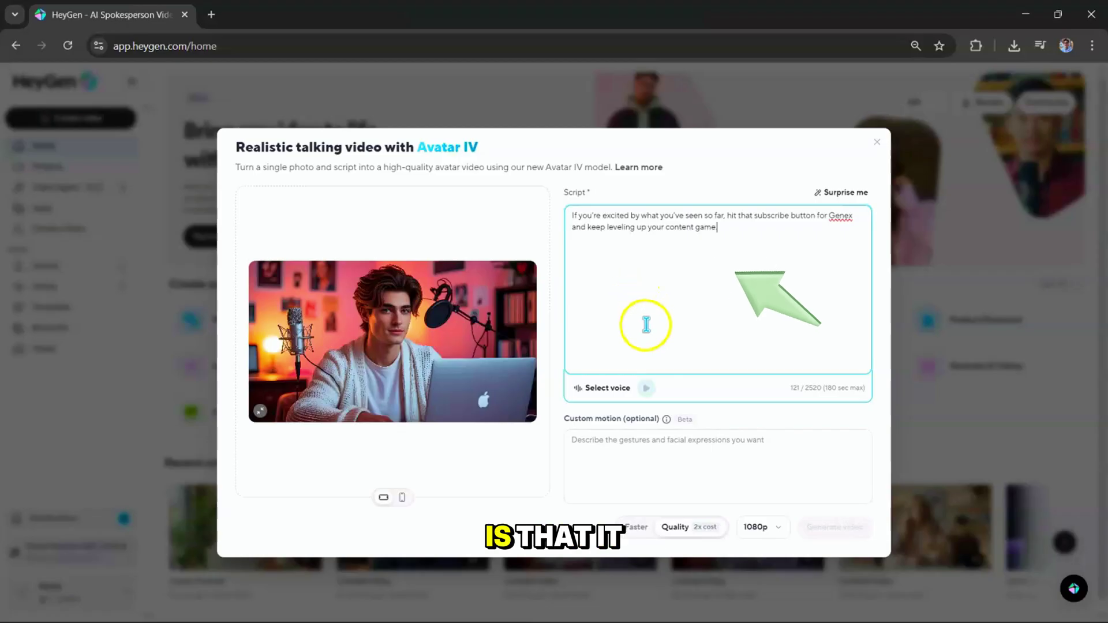
Pick the Mark voice from the HeyGen voice library, browsing with filters
{"action": "left_click", "coordinate": [632, 395]}
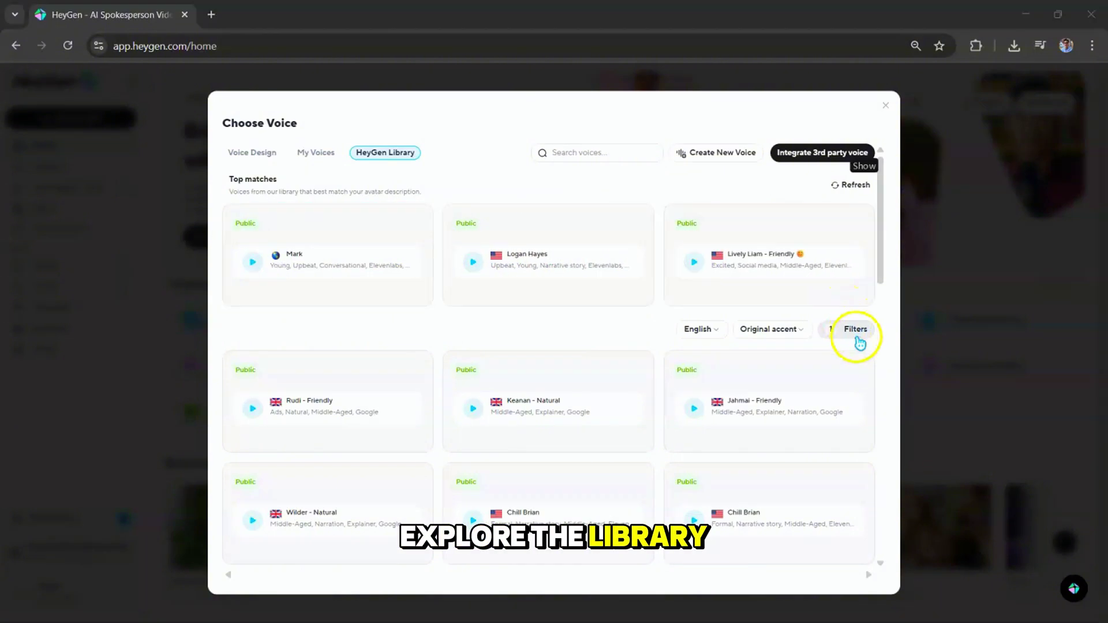
{"action": "left_click", "coordinate": [856, 339]}
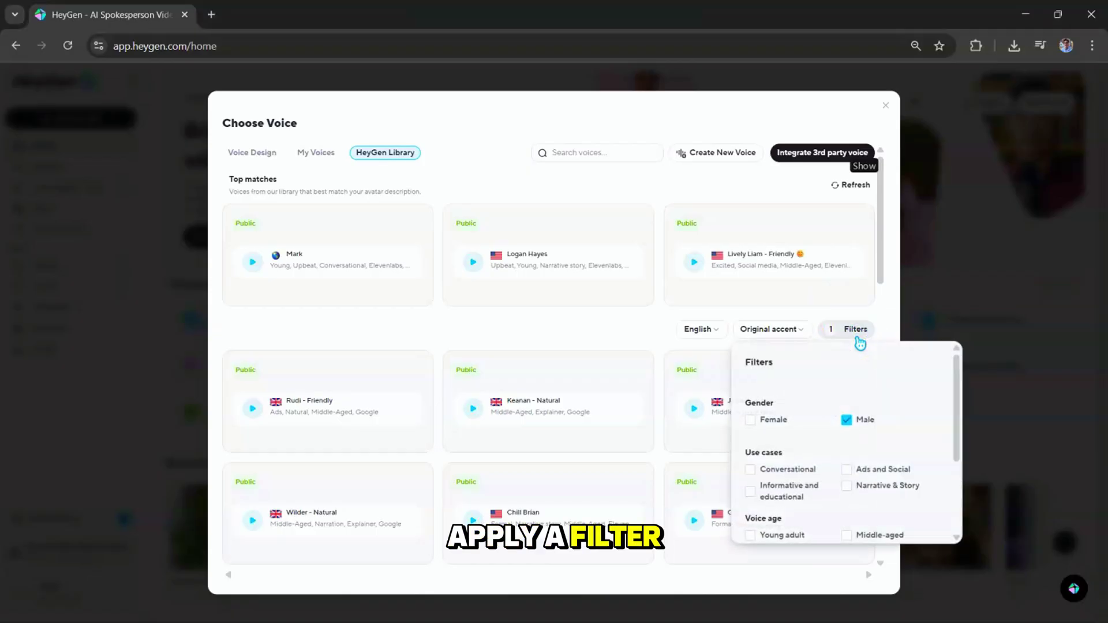
{"action": "scroll", "coordinate": [883, 401], "scroll_direction": "down", "scroll_amount": 10}
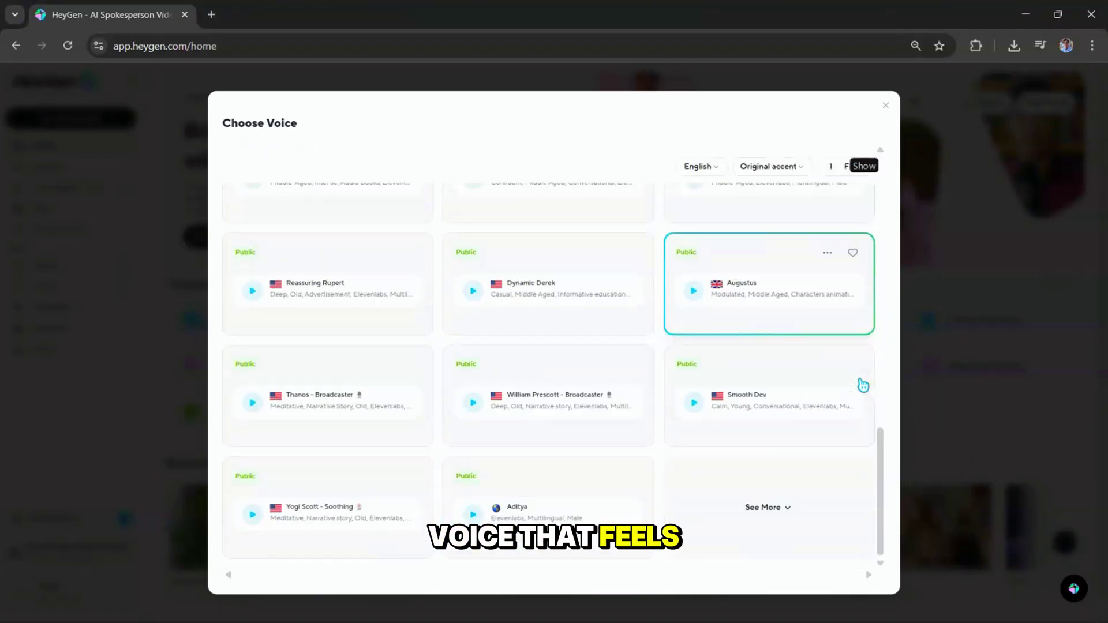
{"action": "scroll", "coordinate": [860, 378], "scroll_direction": "up", "scroll_amount": 3}
{"action": "scroll", "coordinate": [862, 385], "scroll_direction": "up", "scroll_amount": 5}
{"action": "left_click", "coordinate": [401, 248]}
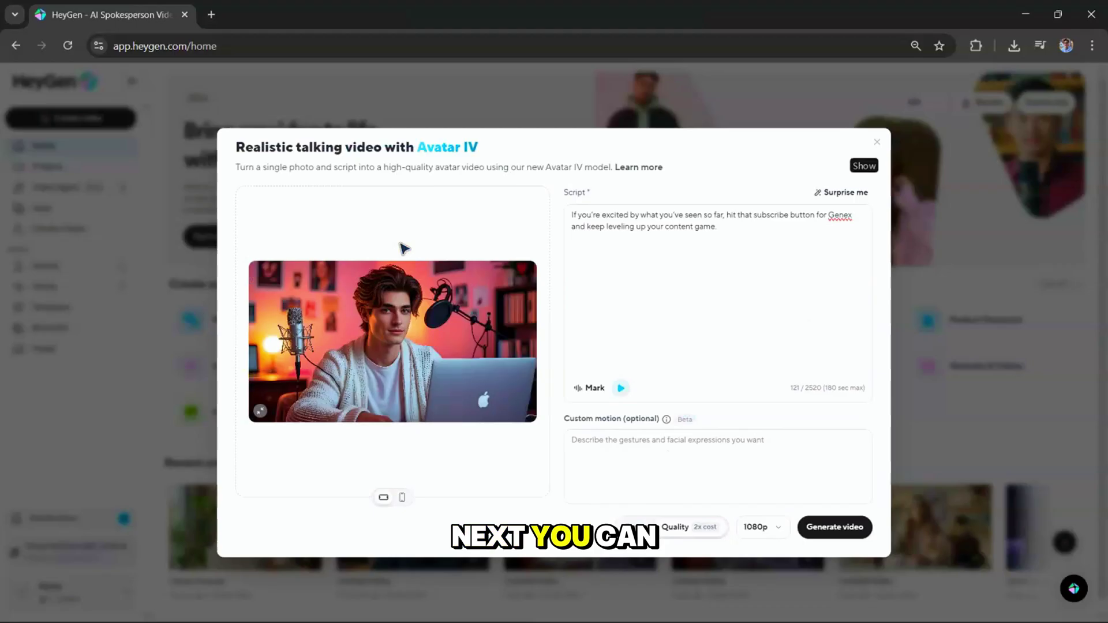
Enter 'subtle hand movement and eye blinks' as custom motion and generate the 6-second video
{"action": "left_click", "coordinate": [628, 442]}
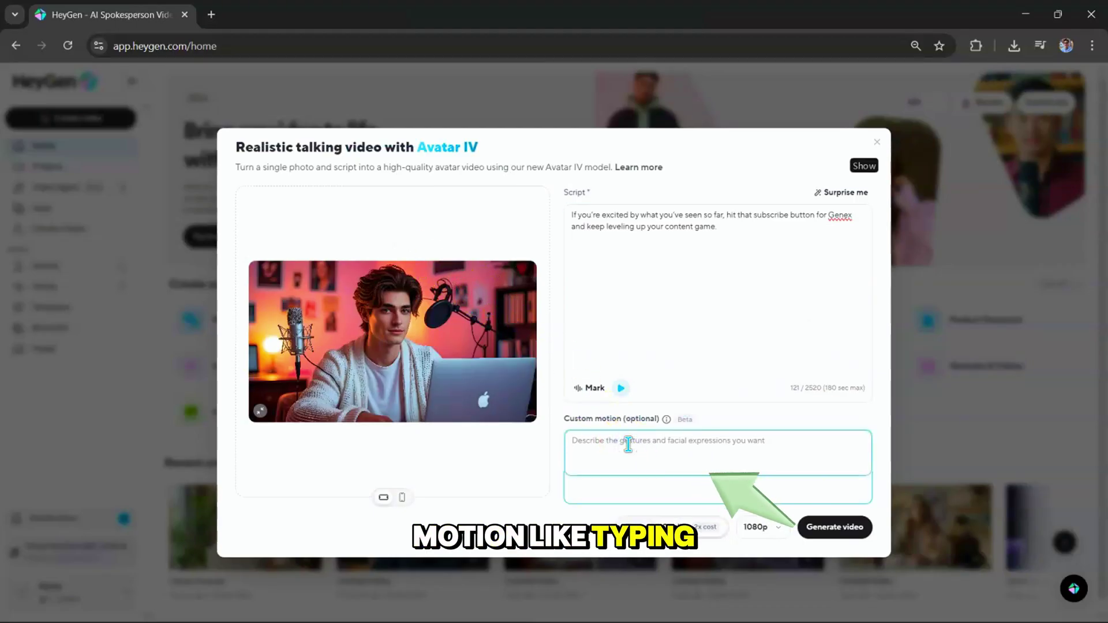
{"action": "type", "text": "subtle hand movement and eye blinks"}
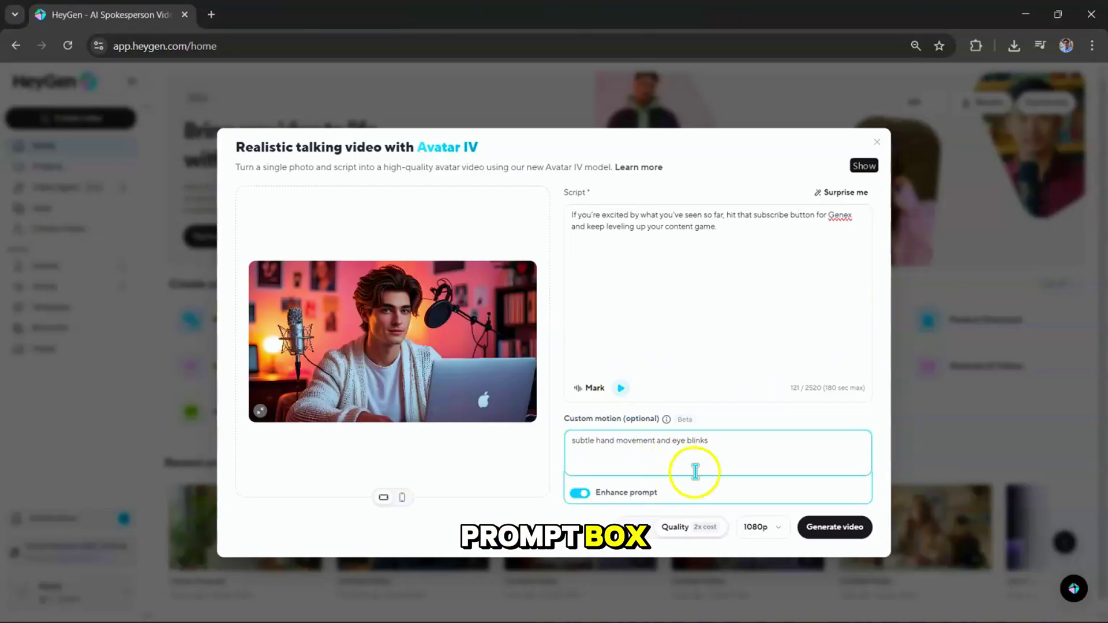
{"action": "left_click", "coordinate": [812, 530]}
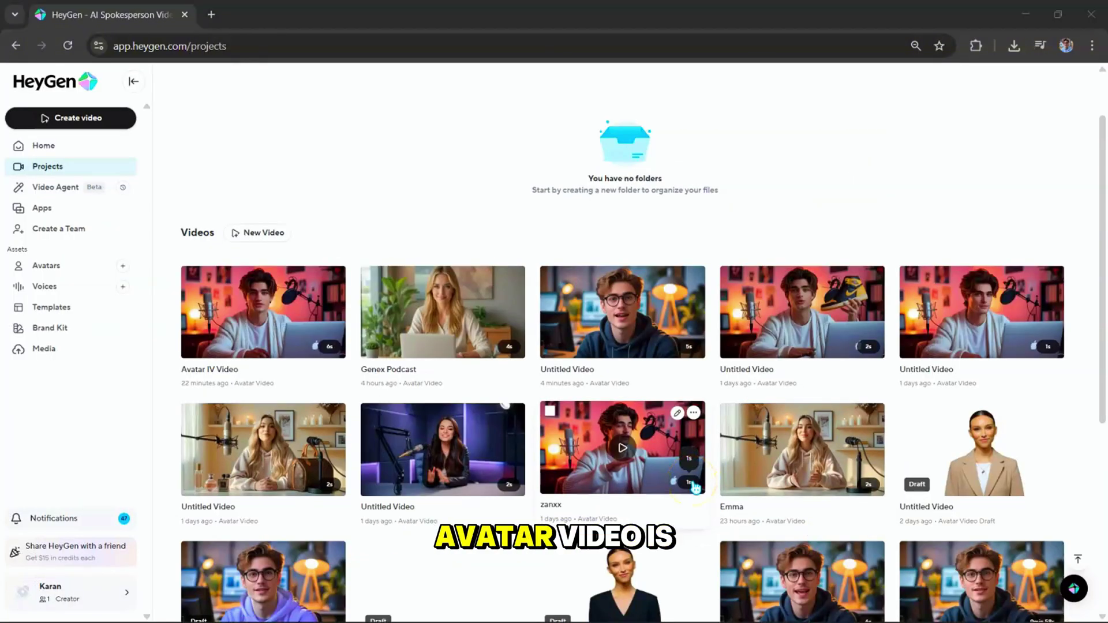
Go to the Avatars page to view My Avatars and their looks
{"action": "mouse_move", "coordinate": [296, 329]}
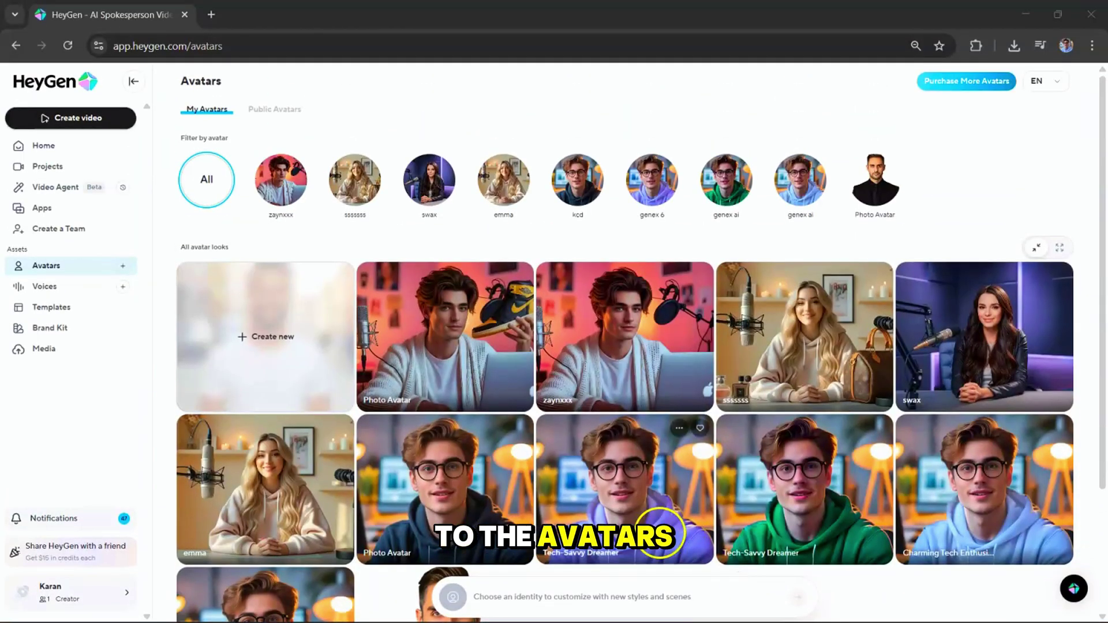
Start a brand-new photo avatar whose look is designed with AI
{"action": "left_click", "coordinate": [126, 265]}
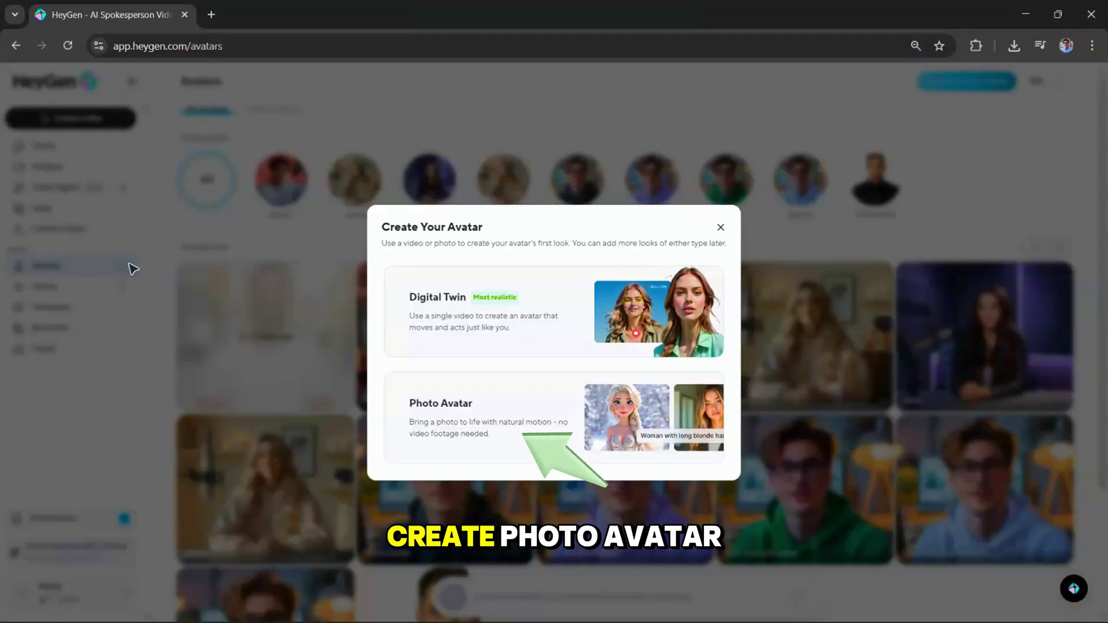
{"action": "left_click", "coordinate": [479, 402]}
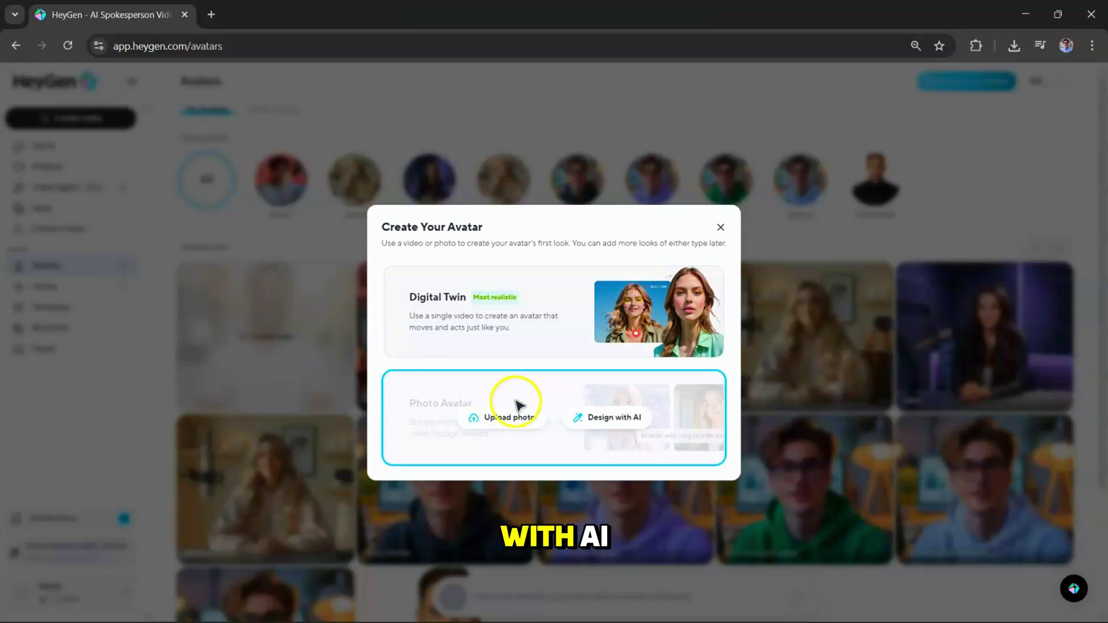
{"action": "left_click", "coordinate": [619, 427]}
{"action": "left_click", "coordinate": [421, 309]}
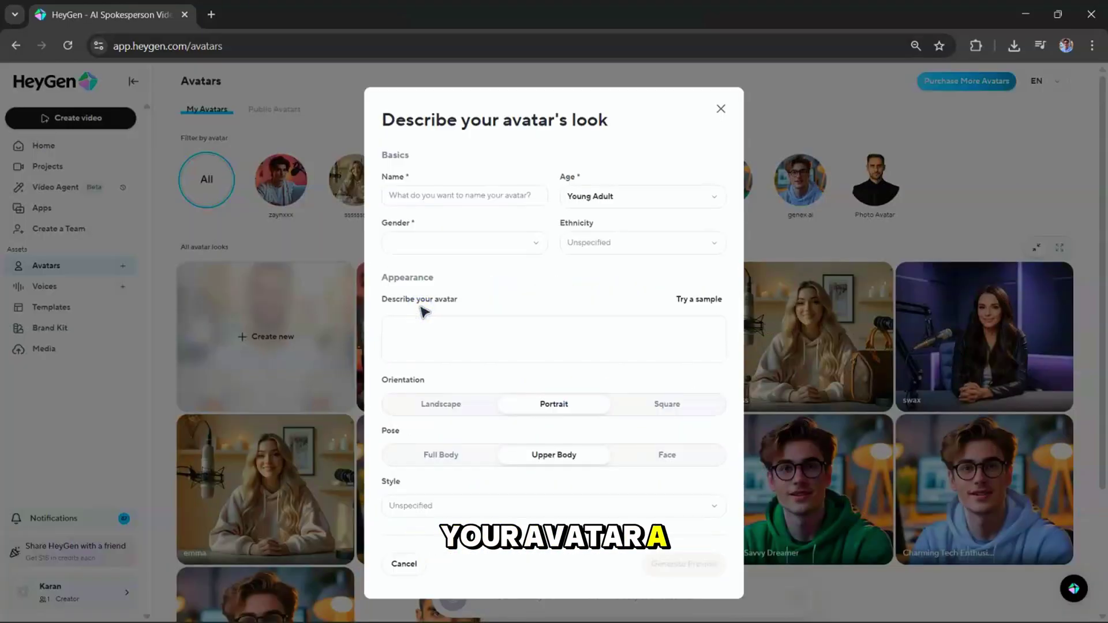
Name the avatar 'swati' as a Young Adult Woman of South Asian (Indian) ethnicity
{"action": "left_click", "coordinate": [428, 197]}
{"action": "type", "text": "sw"}
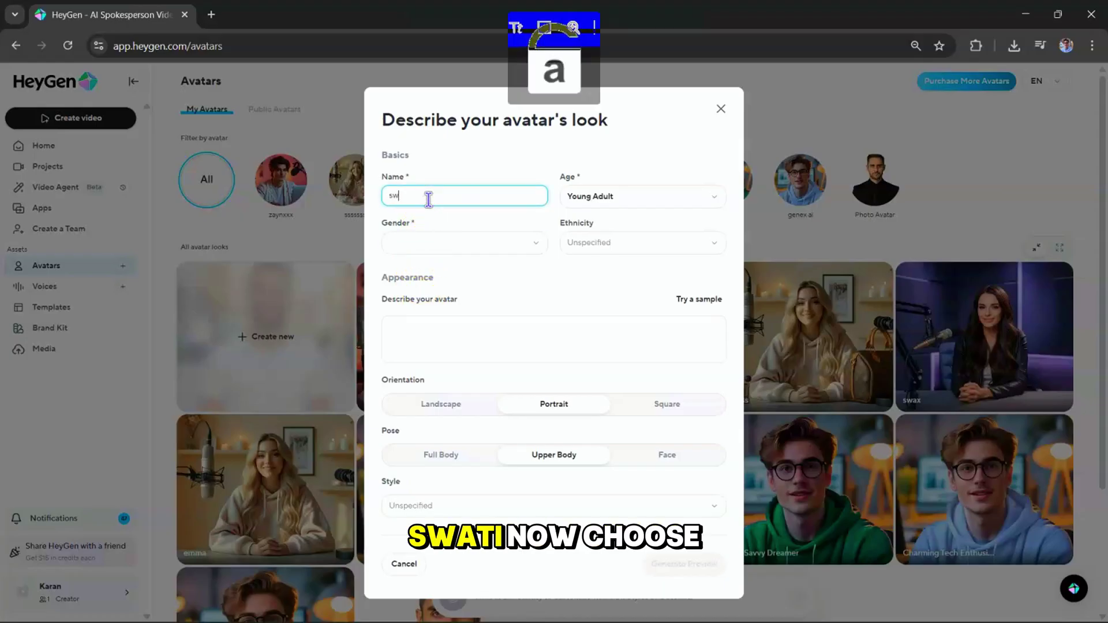
{"action": "type", "text": "ati"}
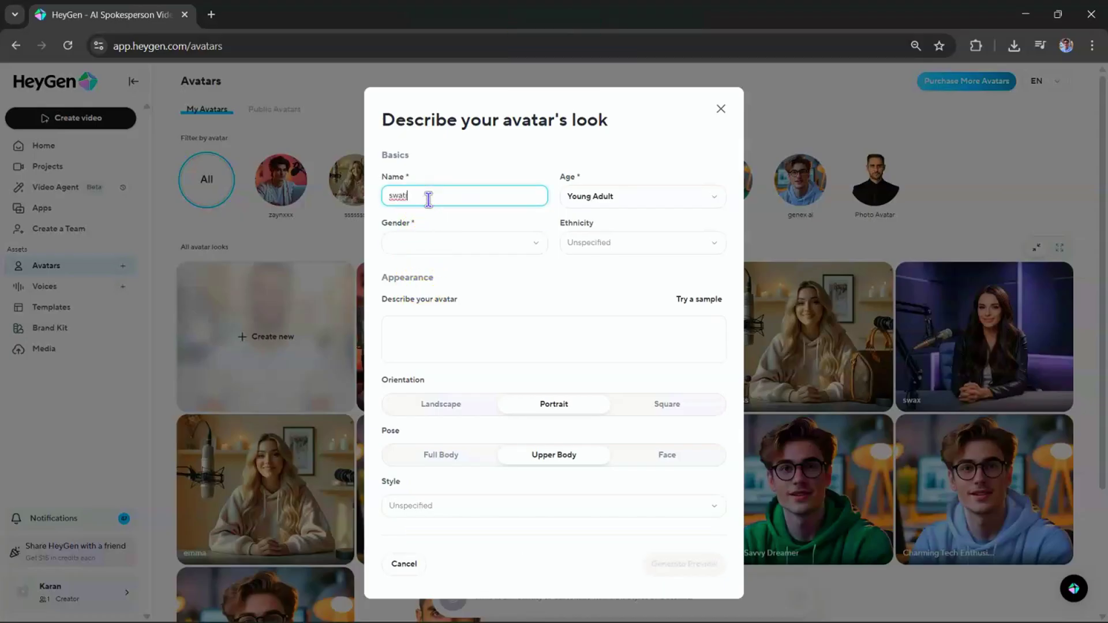
{"action": "left_click", "coordinate": [589, 196]}
{"action": "left_click", "coordinate": [603, 224]}
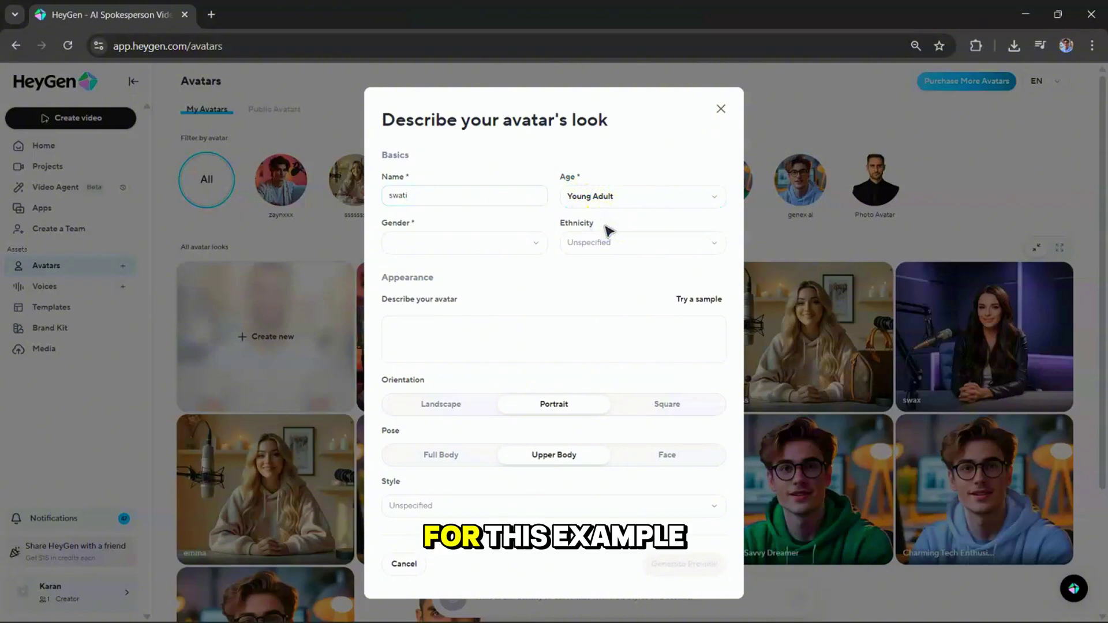
{"action": "left_click", "coordinate": [519, 247]}
{"action": "left_click", "coordinate": [483, 290]}
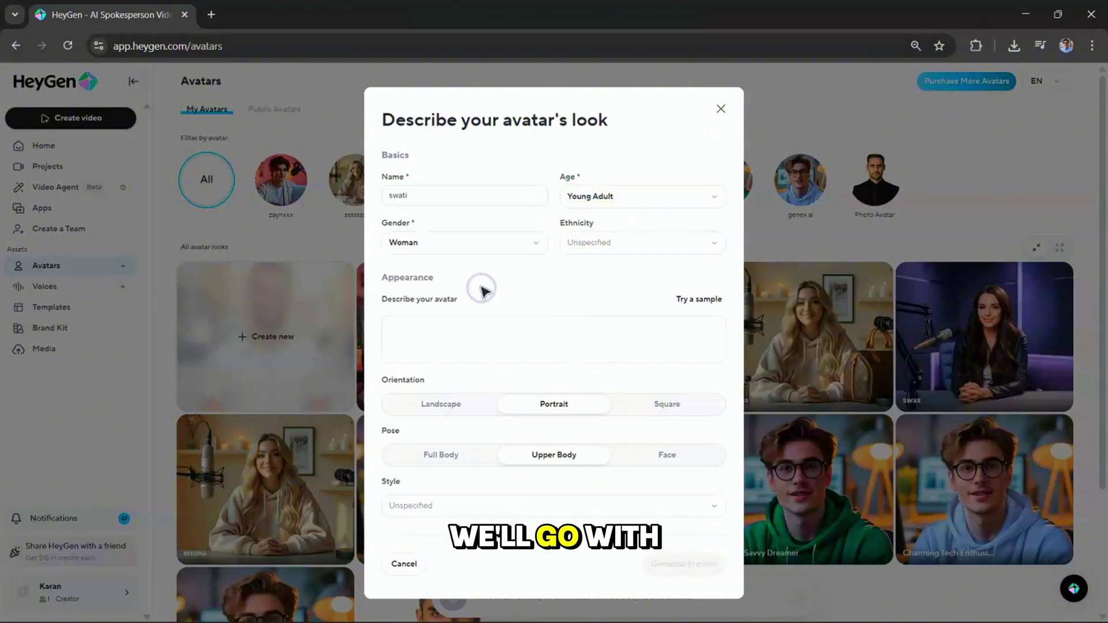
{"action": "left_click", "coordinate": [589, 247]}
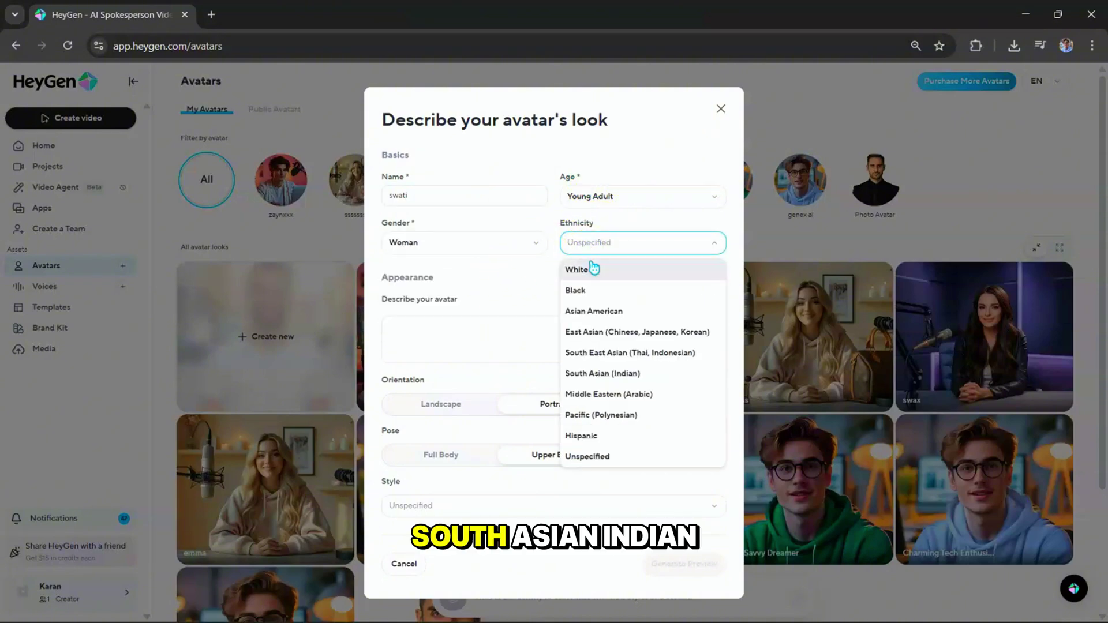
{"action": "left_click", "coordinate": [612, 374]}
{"action": "left_click", "coordinate": [556, 345]}
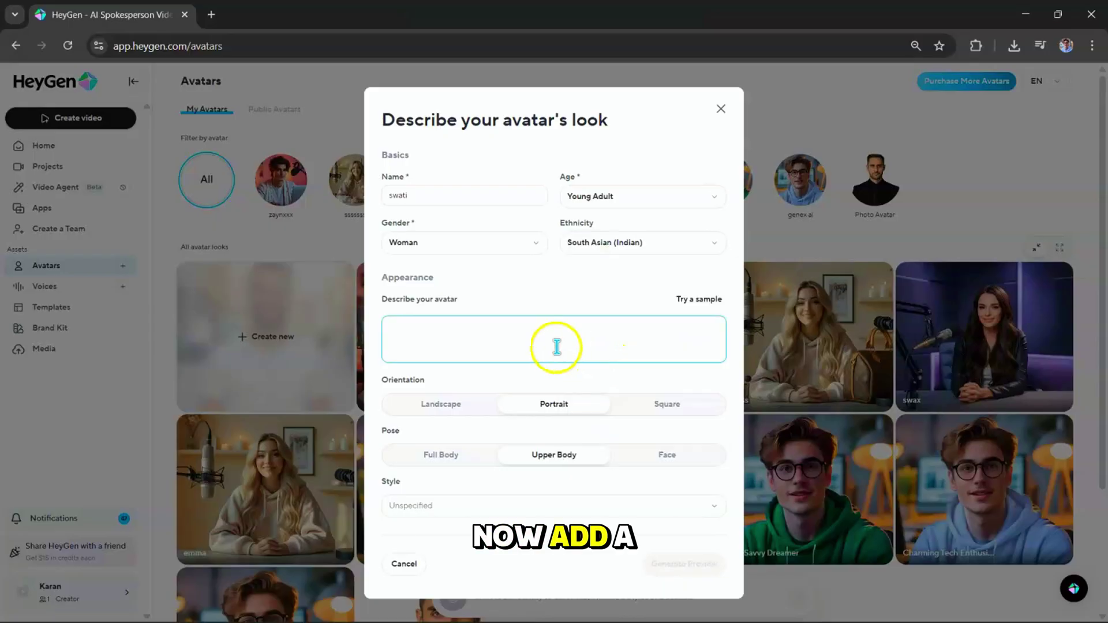
Paste the description of a mid-20s Indian female YouTuber at a desk
{"action": "key", "text": "ctrl+v"}
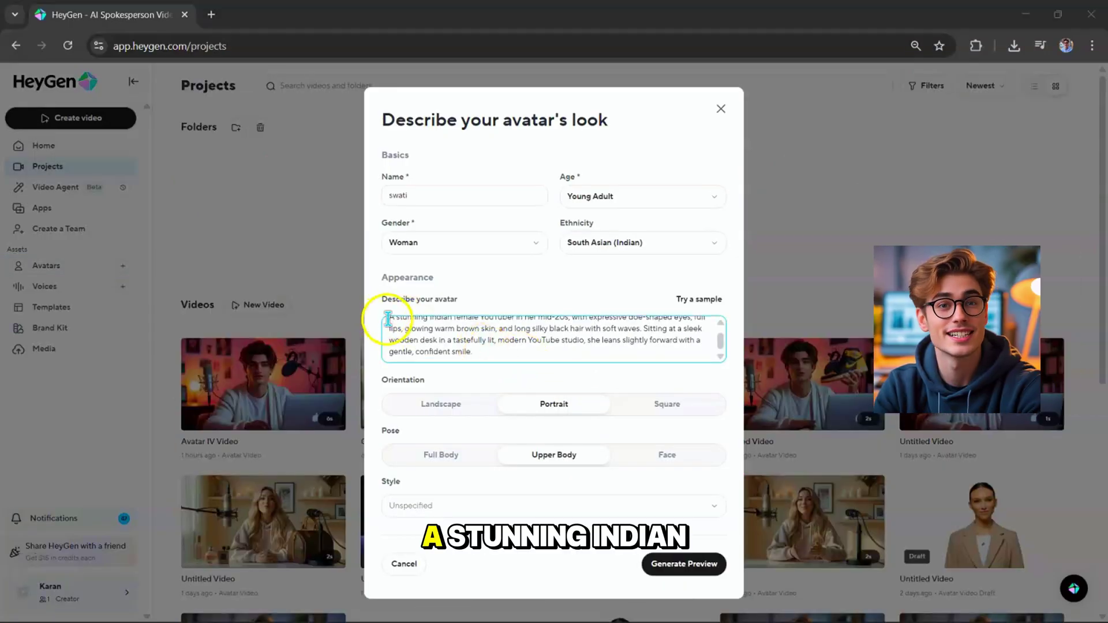
{"action": "left_click_drag", "start_coordinate": [389, 327], "coordinate": [689, 328]}
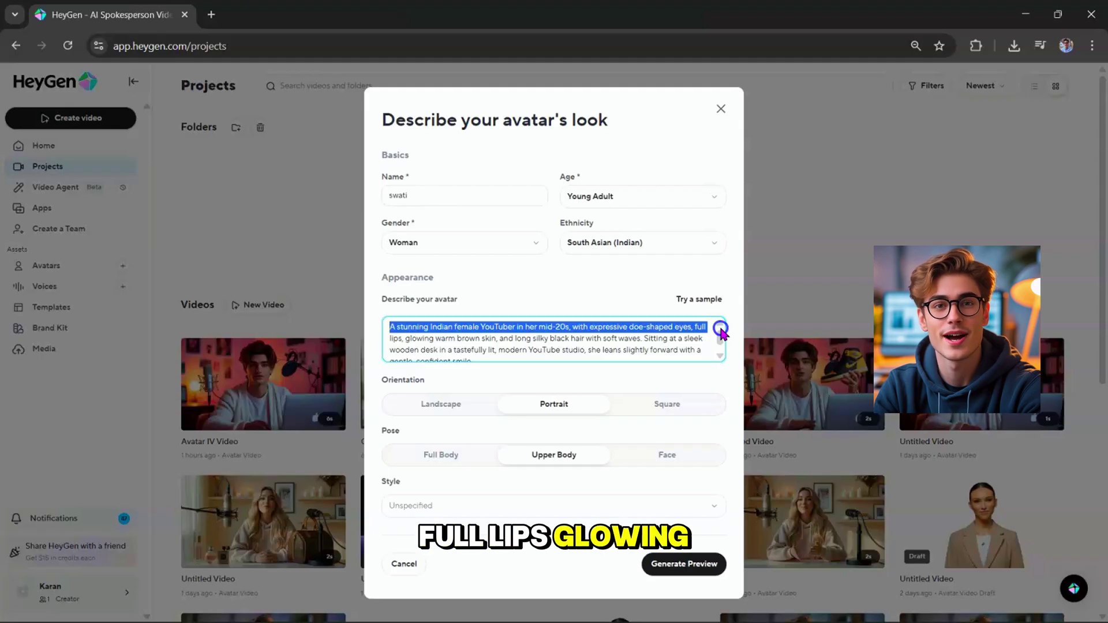
{"action": "left_click_drag", "start_coordinate": [720, 330], "coordinate": [717, 345]}
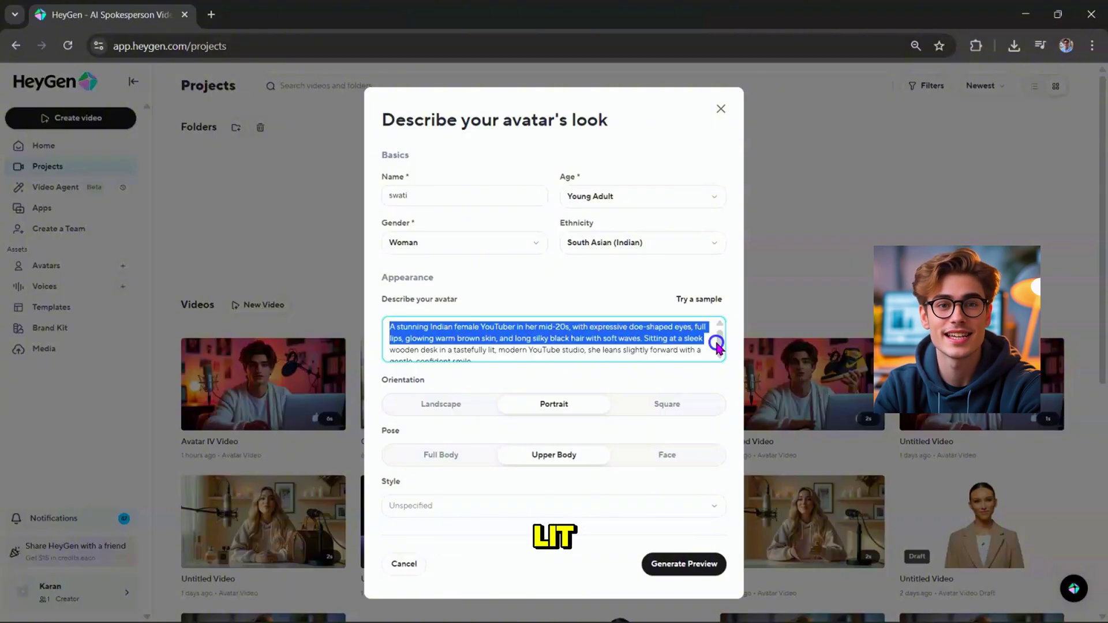
{"action": "left_click_drag", "start_coordinate": [715, 352], "coordinate": [715, 354]}
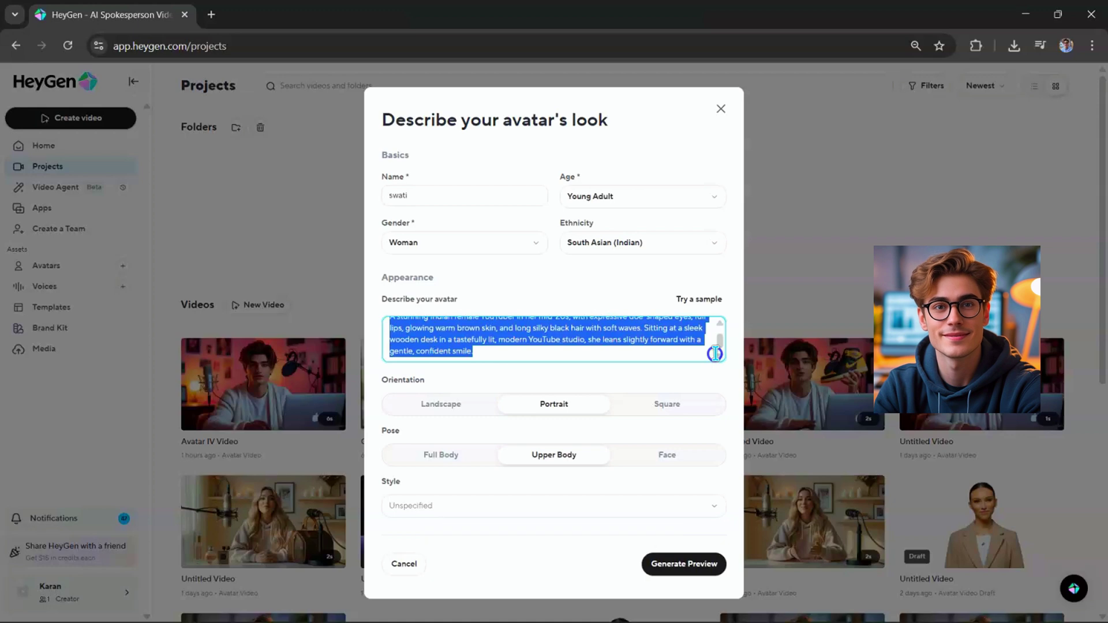
Set Landscape orientation, keep the Upper Body pose, and choose the Pixar style
{"action": "left_click", "coordinate": [469, 414]}
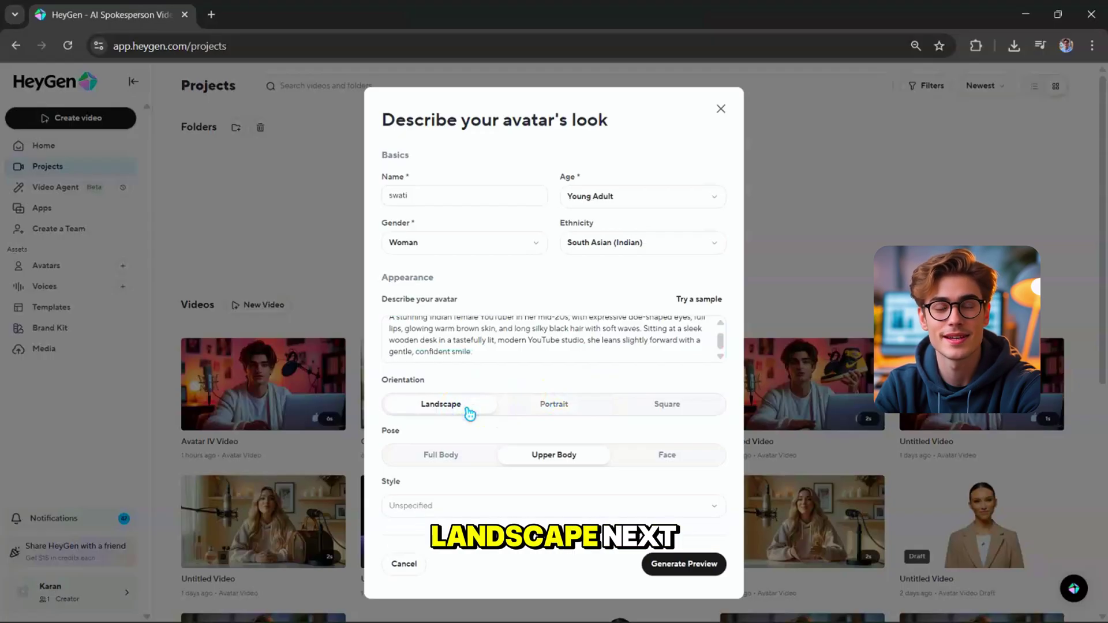
{"action": "left_click", "coordinate": [474, 416]}
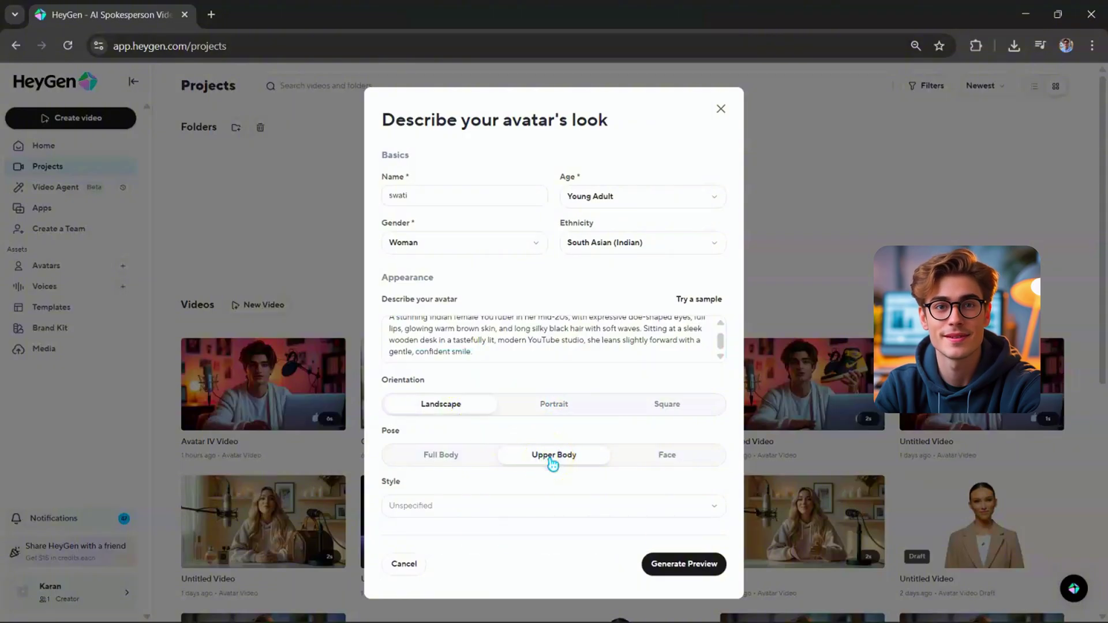
{"action": "left_click", "coordinate": [599, 505]}
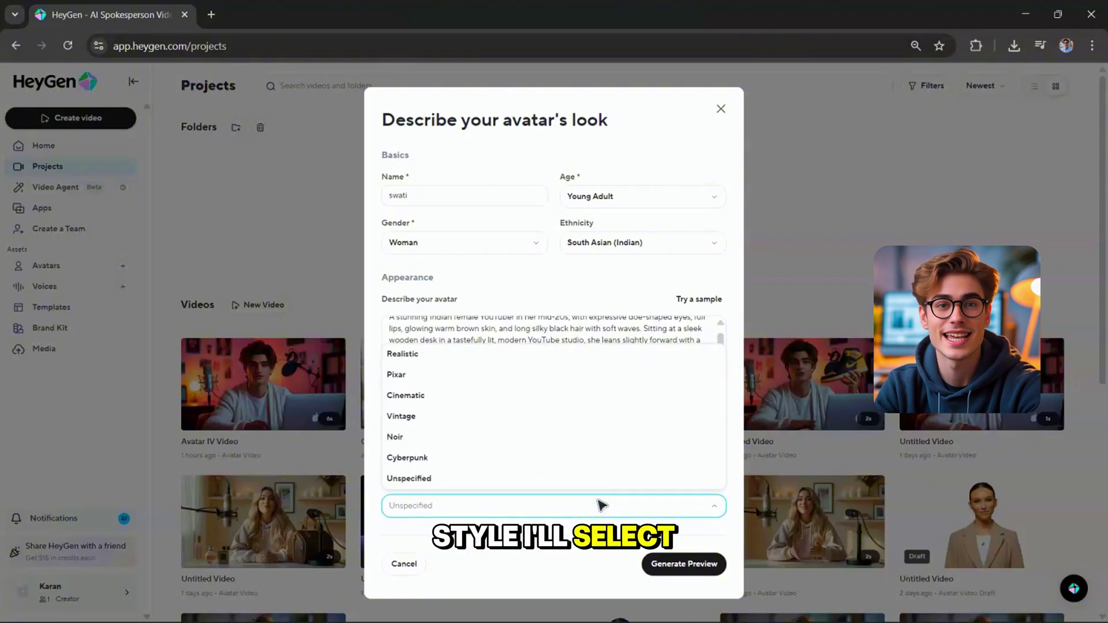
{"action": "left_click", "coordinate": [473, 376]}
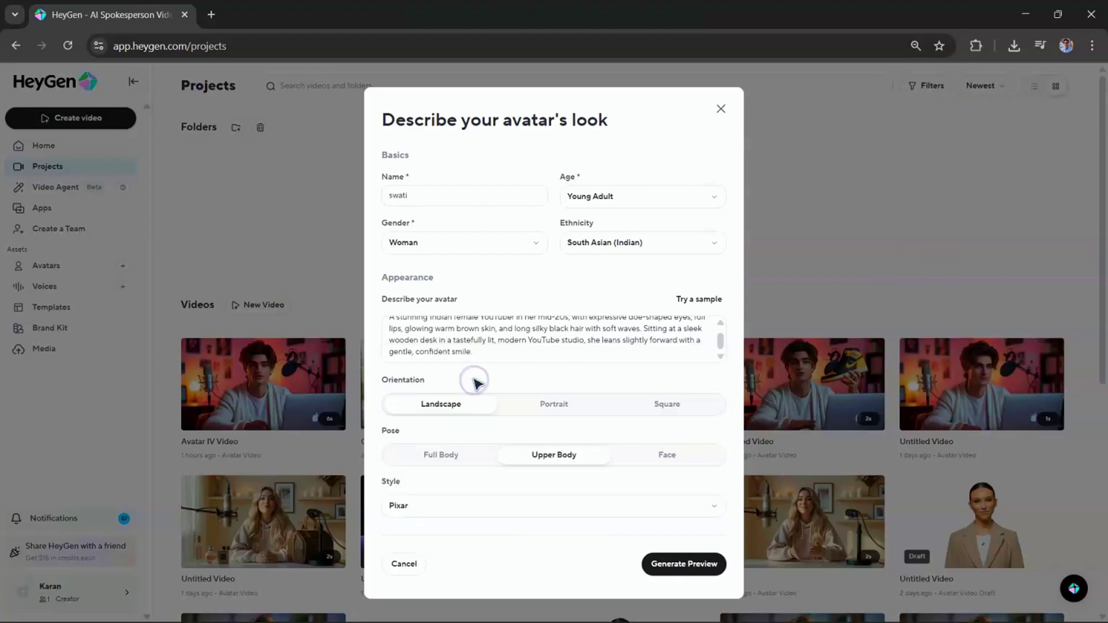
Generate previews and save the Pixar photo of swati in a yellow top at the desk
{"action": "left_click", "coordinate": [677, 565]}
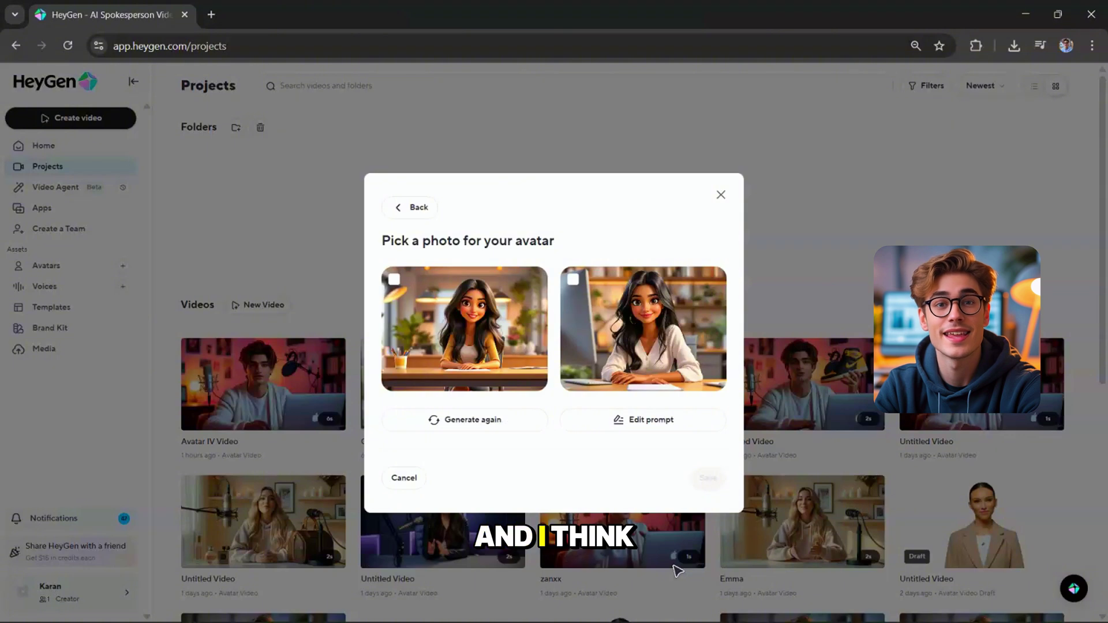
{"action": "left_click", "coordinate": [404, 281]}
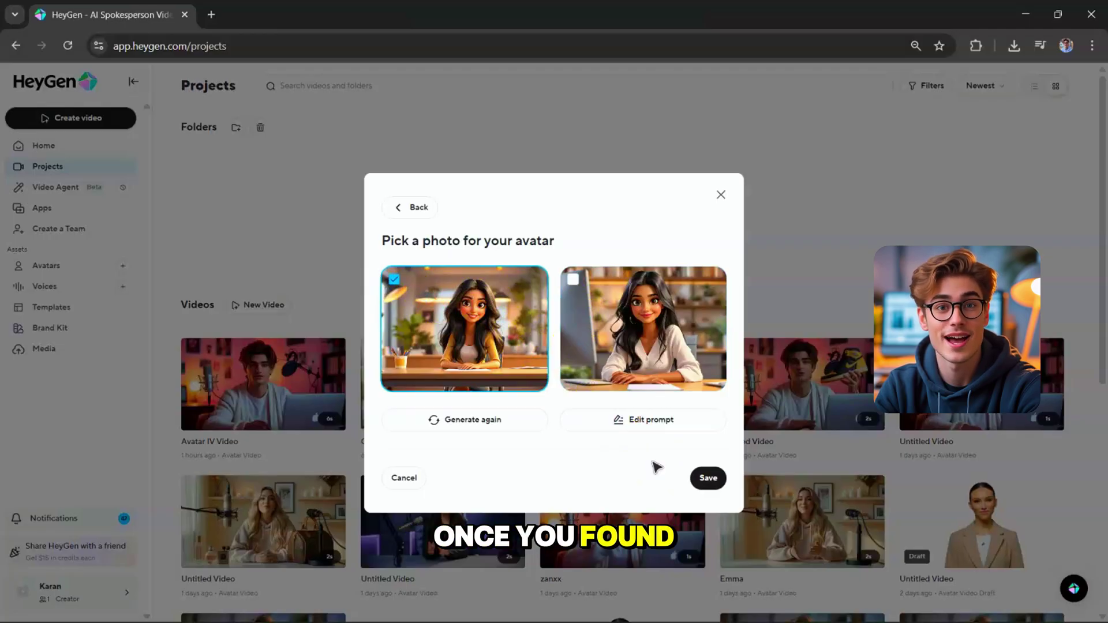
{"action": "left_click", "coordinate": [705, 479]}
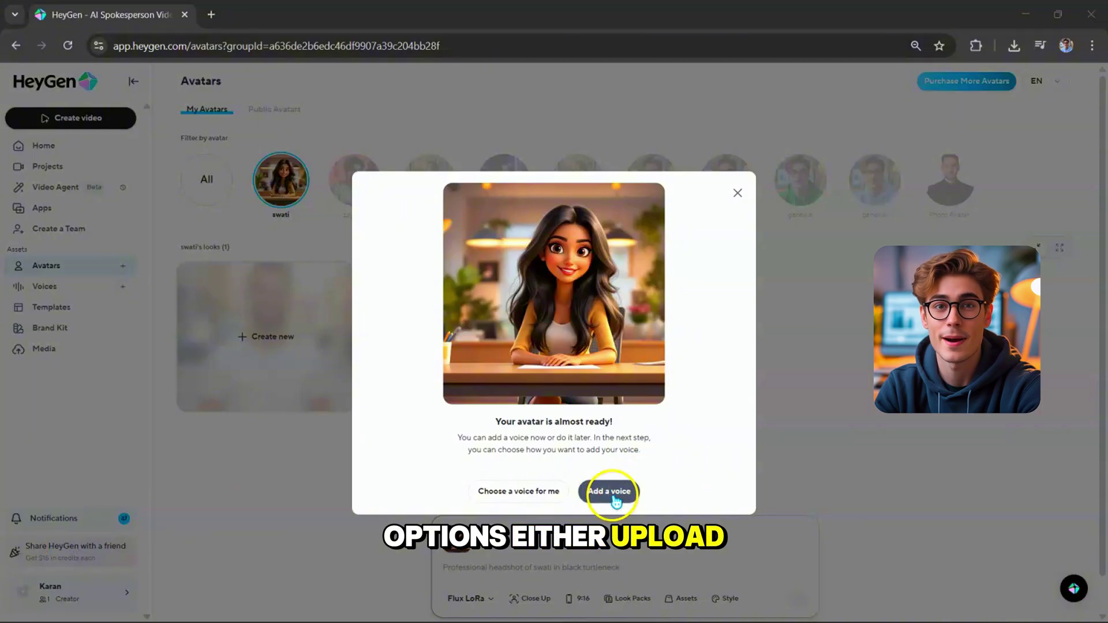
Let HeyGen choose swati's voice automatically, then open her new desk look
{"action": "left_click", "coordinate": [527, 495]}
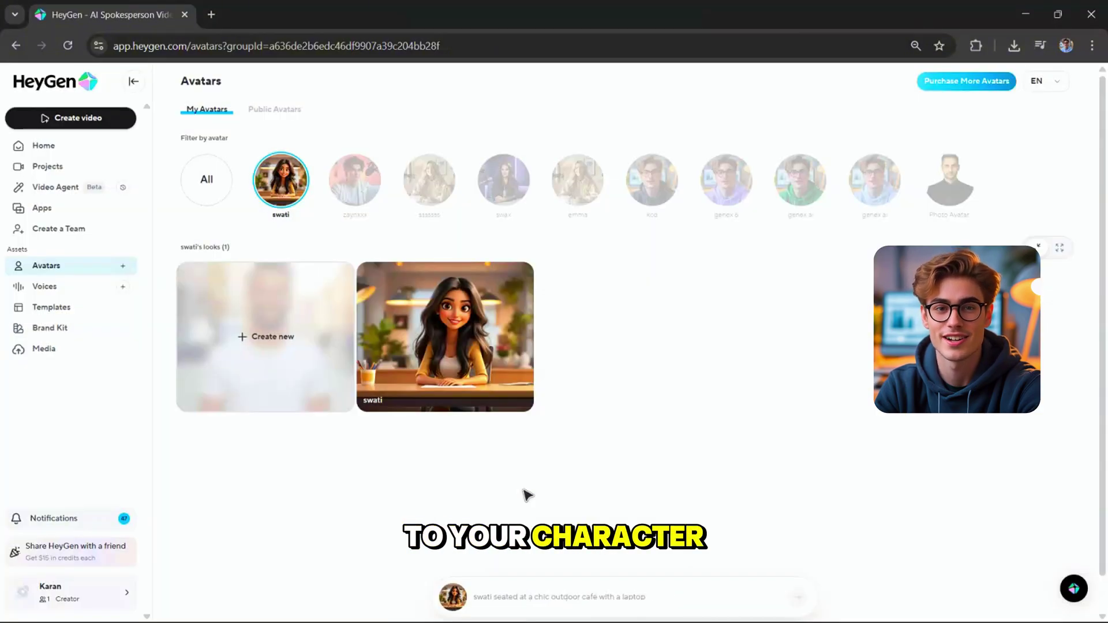
{"action": "left_click", "coordinate": [459, 380]}
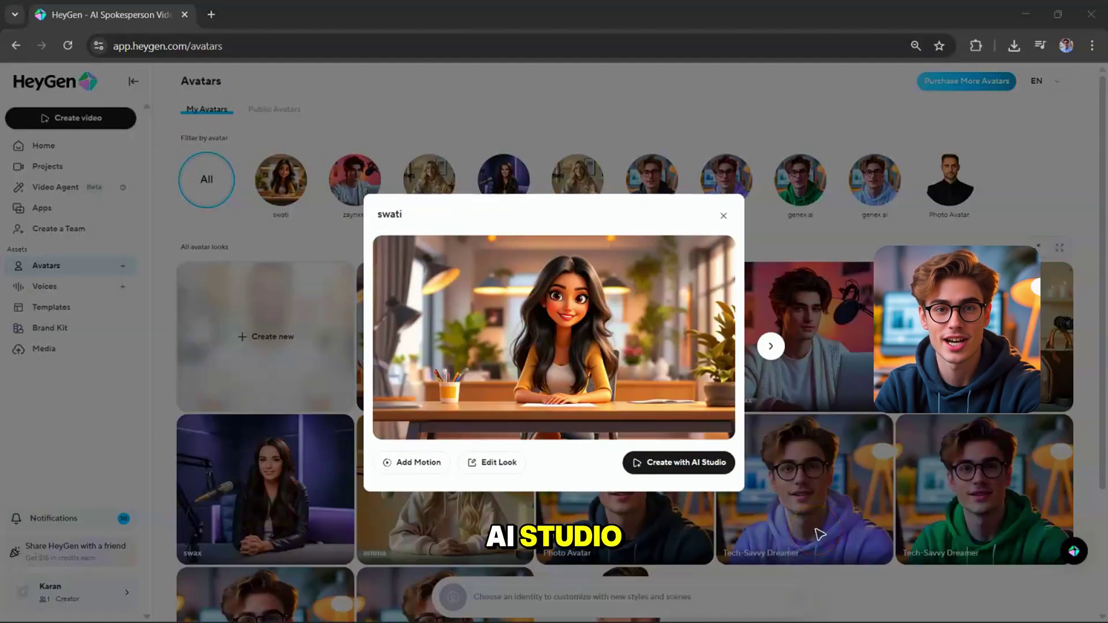
Create an AI Studio video of swati with the pasted two-line script, ready to generate at 1080p
{"action": "left_click", "coordinate": [717, 466]}
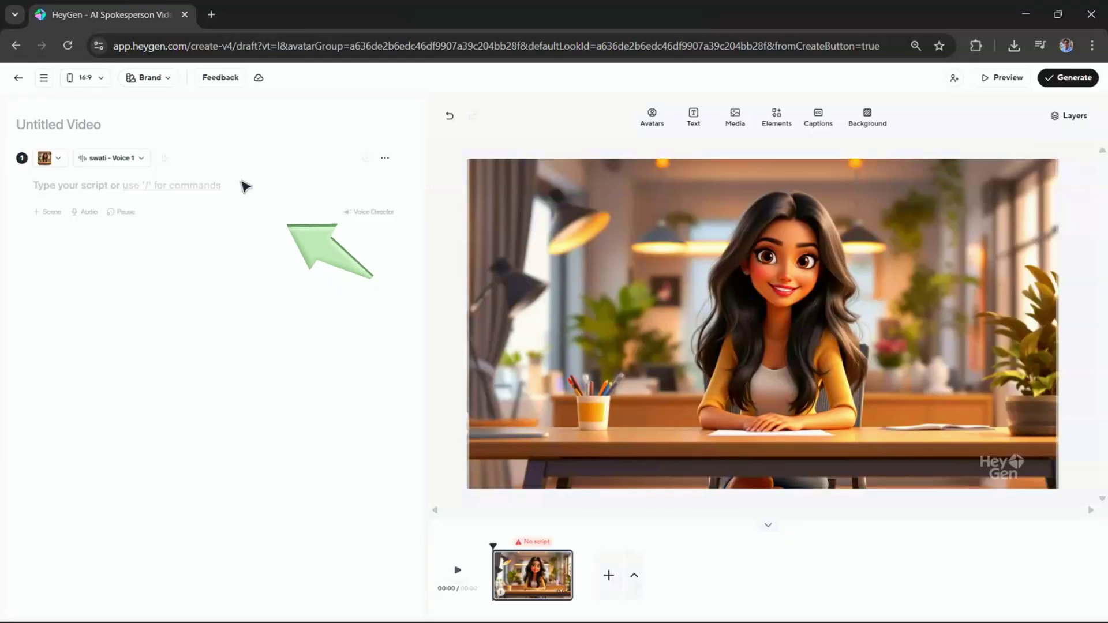
{"action": "left_click", "coordinate": [243, 182]}
{"action": "type", "text": "With tools like this, creating content has never been easier. All you really need is an idea and the right spark of creativity"}
{"action": "left_click", "coordinate": [1068, 77]}
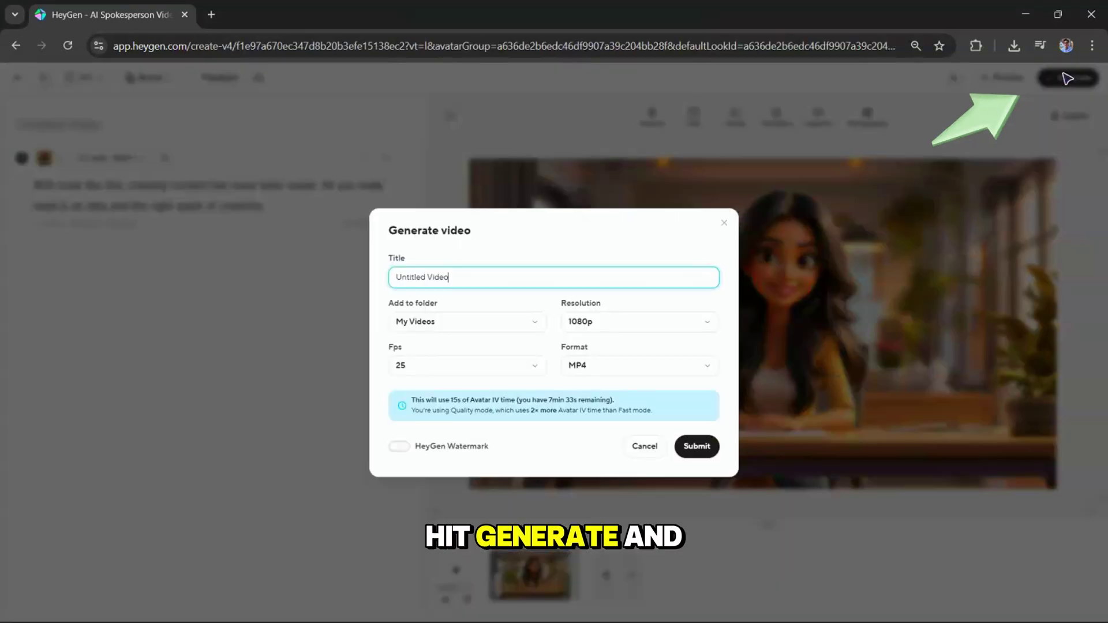